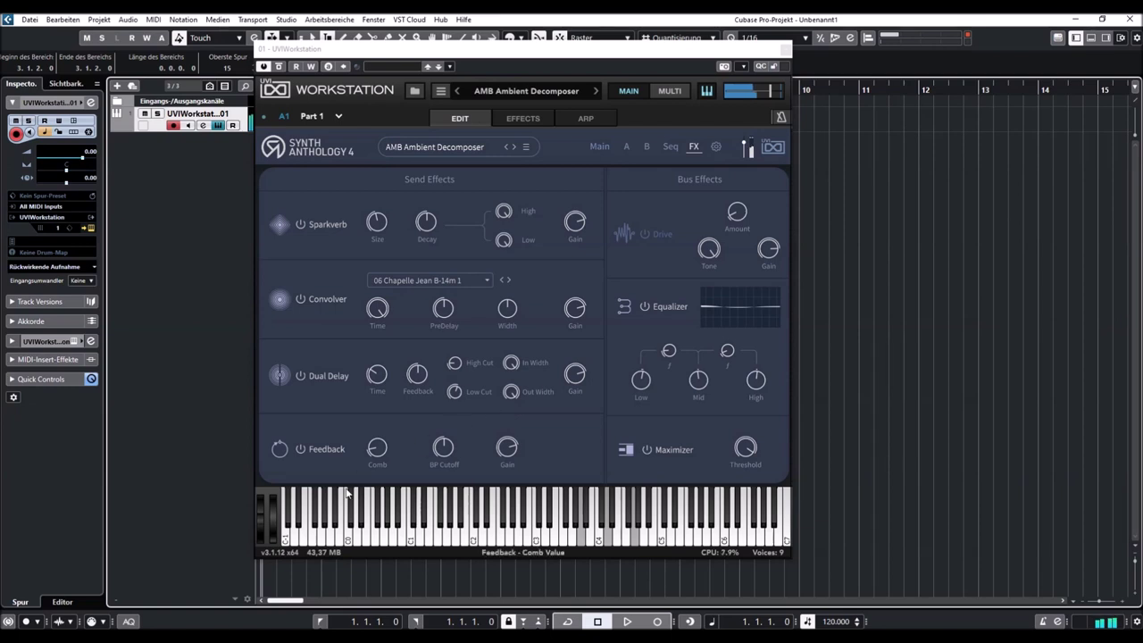
# Load the AMB Gritty Pad preset from the ACCESS - Virus C group of the machine presets.
pyautogui.click(269, 506)
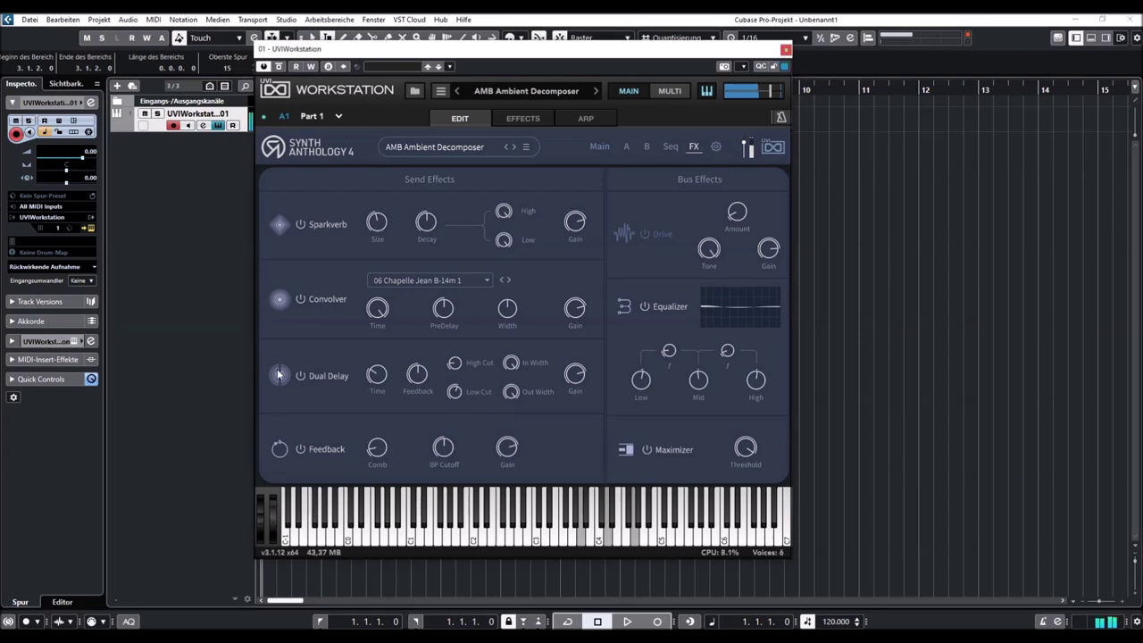
pyautogui.click(448, 149)
pyautogui.moveTo(457, 408)
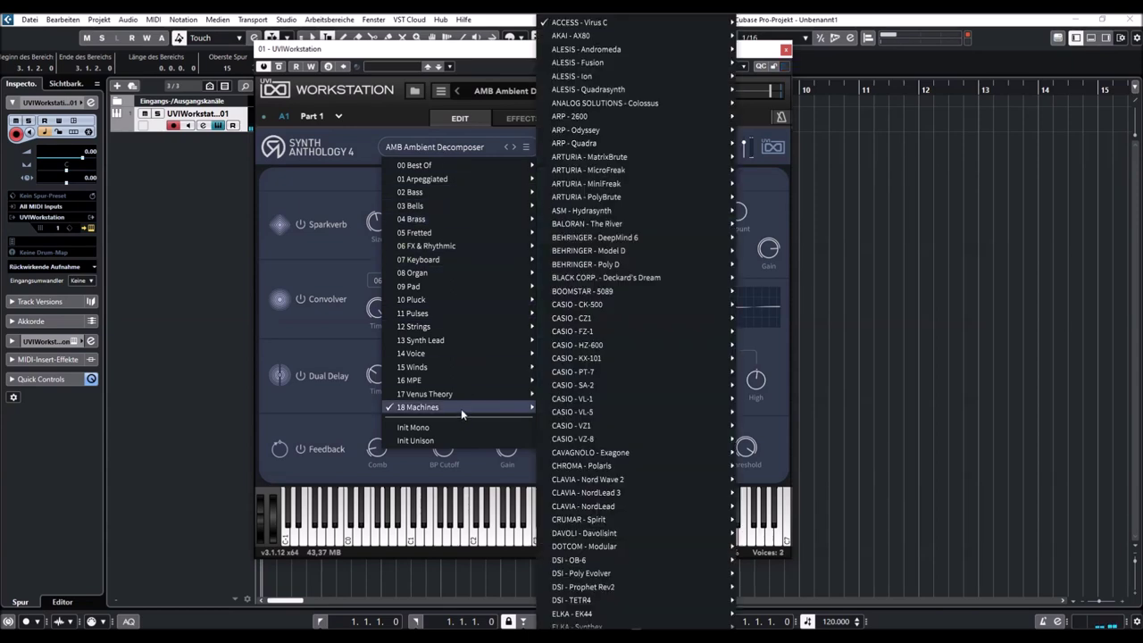
pyautogui.moveTo(578, 23)
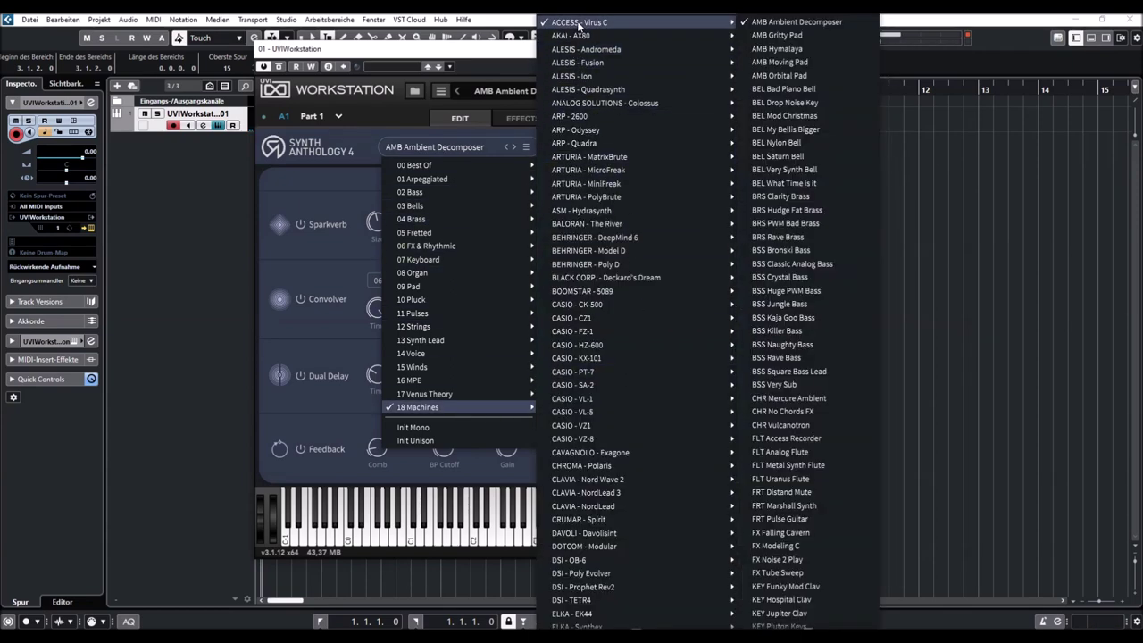
pyautogui.click(785, 36)
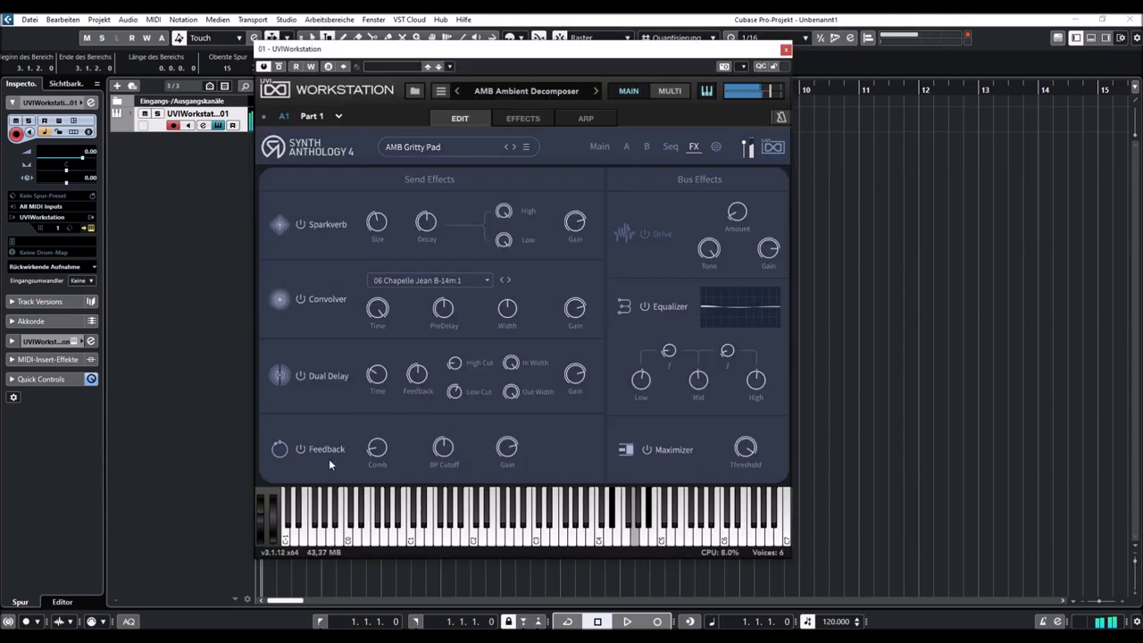
pyautogui.click(614, 413)
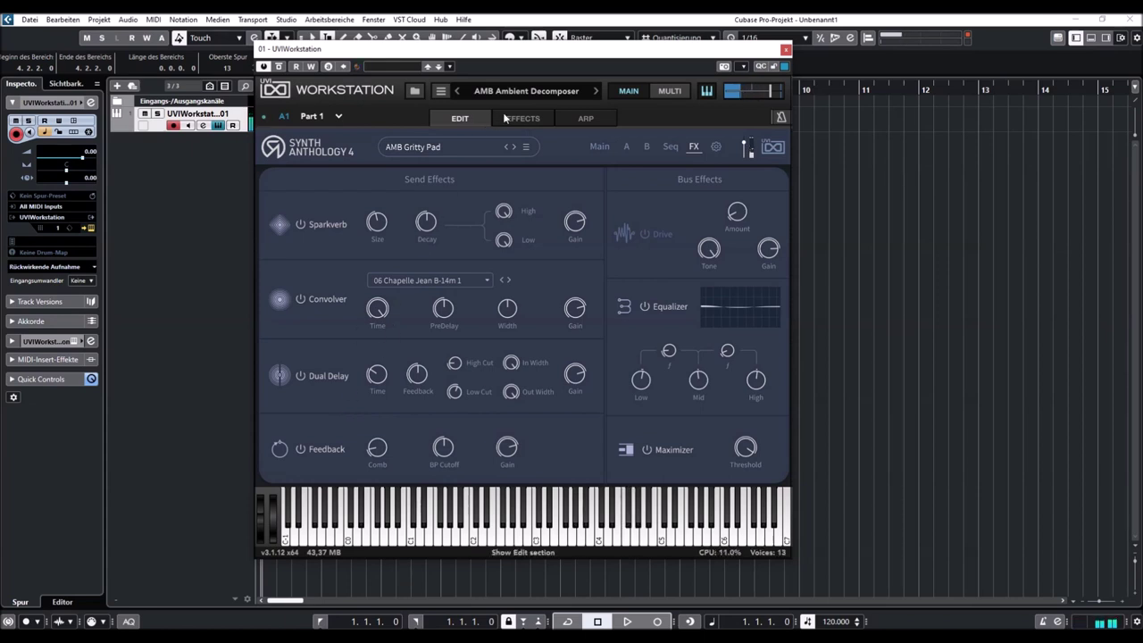
# Advance the Synth Anthology preset to AMB Hymalaya and switch the workstation itself to its next program.
pyautogui.click(514, 148)
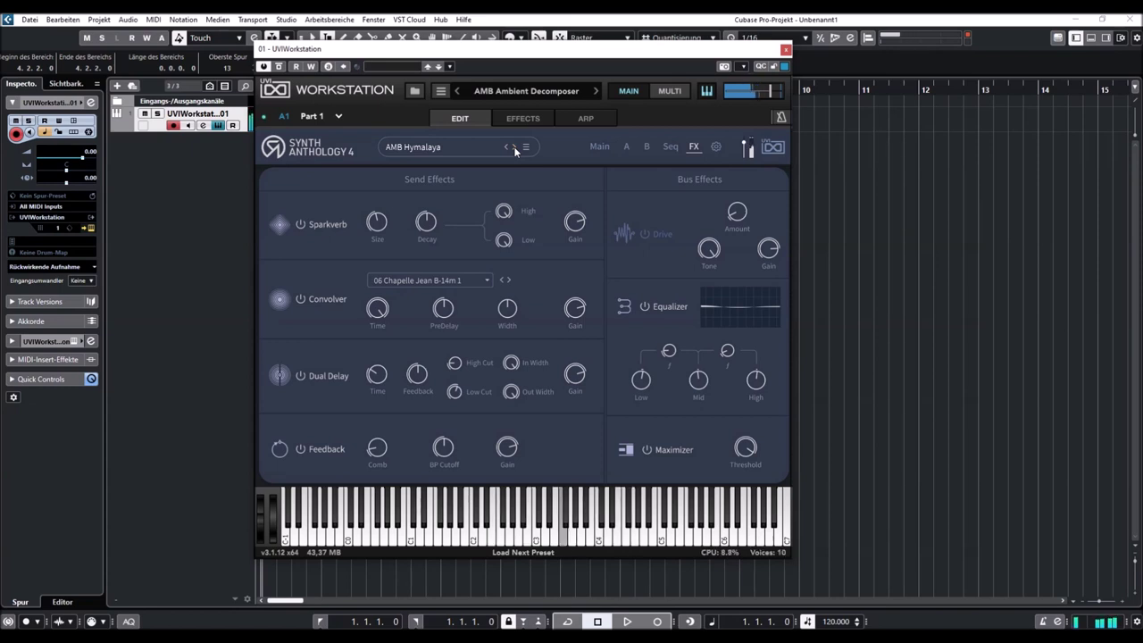
pyautogui.click(596, 91)
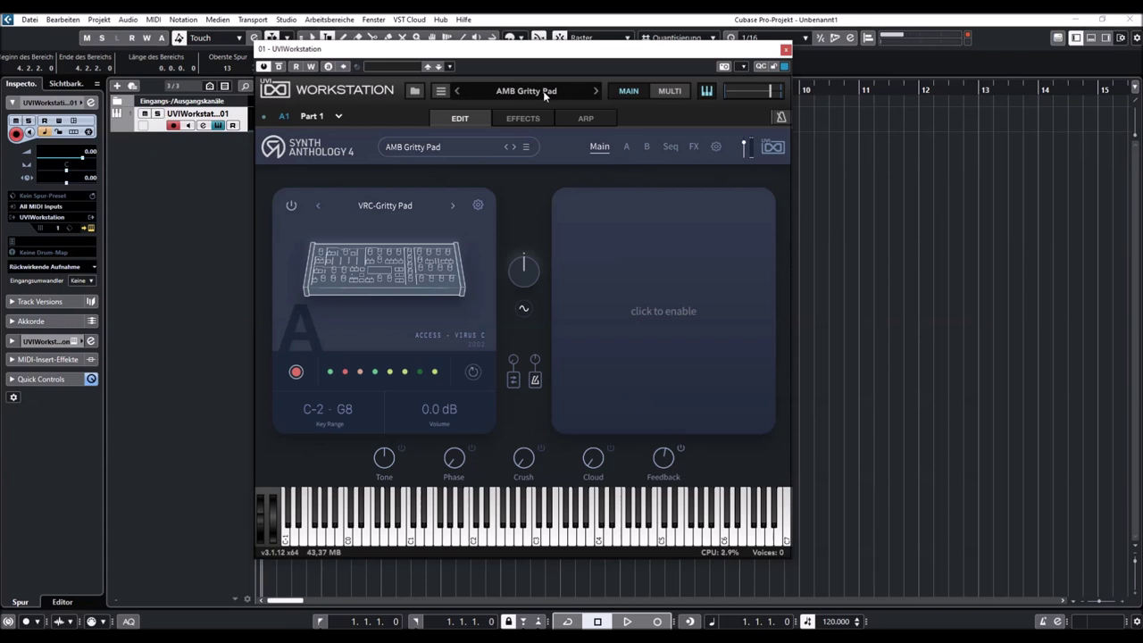
# Load AMB Hymalaya from the ACCESS - Virus C machine presets and advance through AMB Moving Pad to AMB Orbital Pad.
pyautogui.click(423, 149)
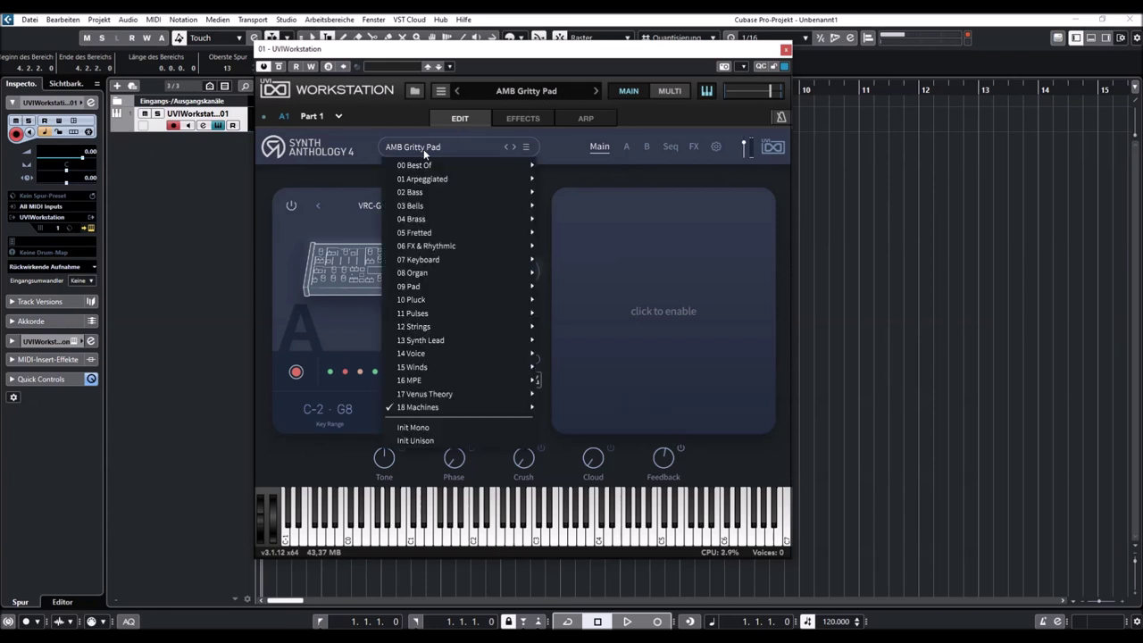
pyautogui.moveTo(498, 409)
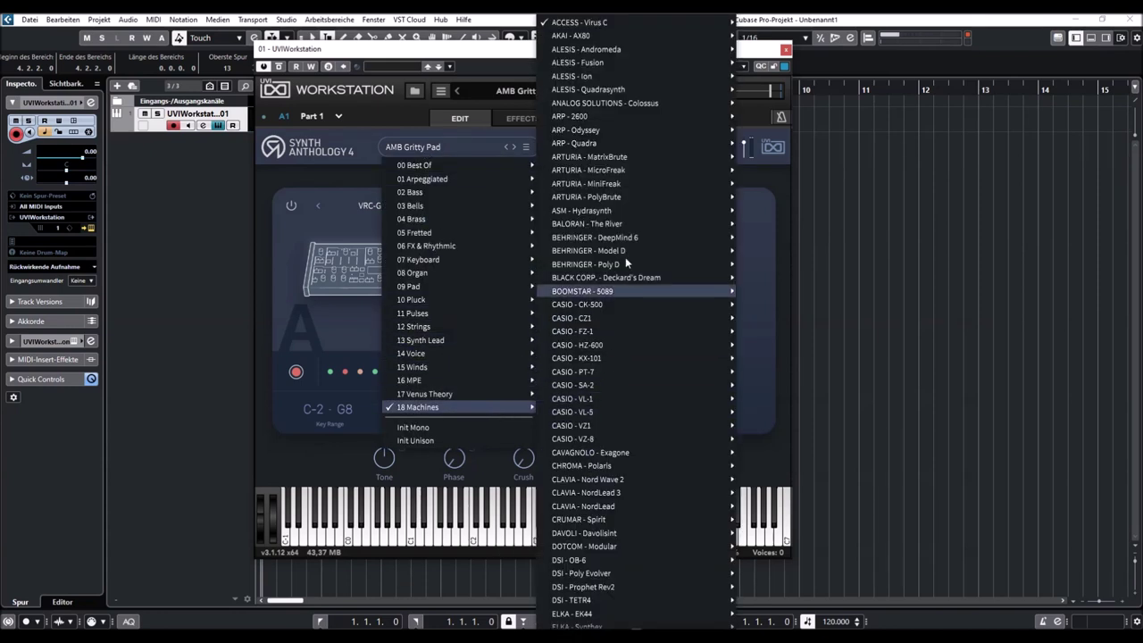
pyautogui.moveTo(609, 26)
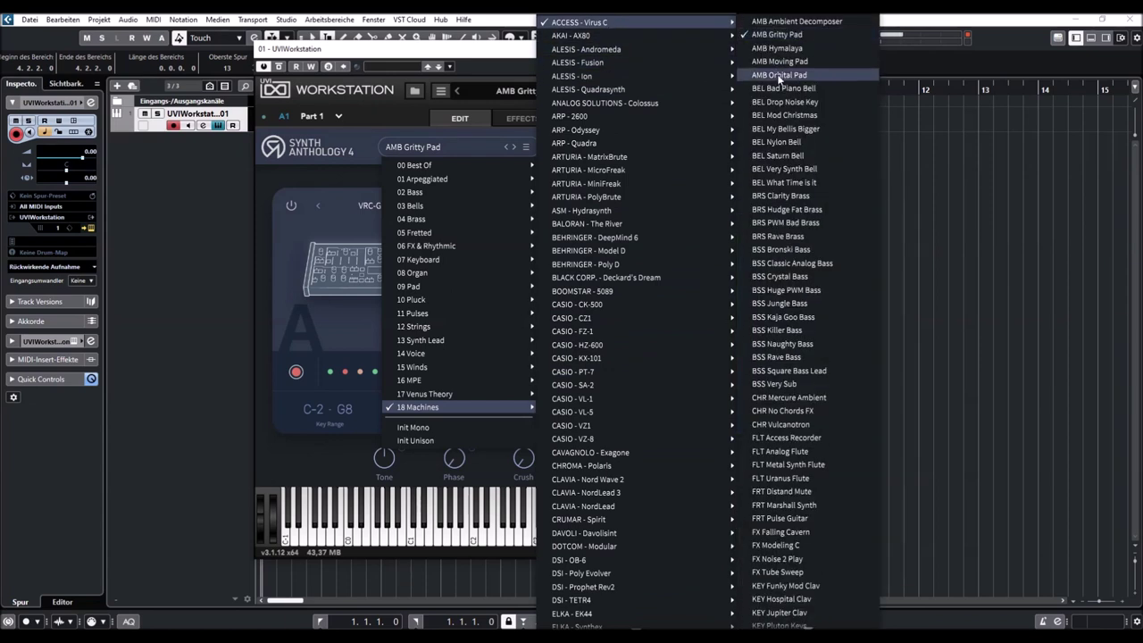
pyautogui.click(790, 49)
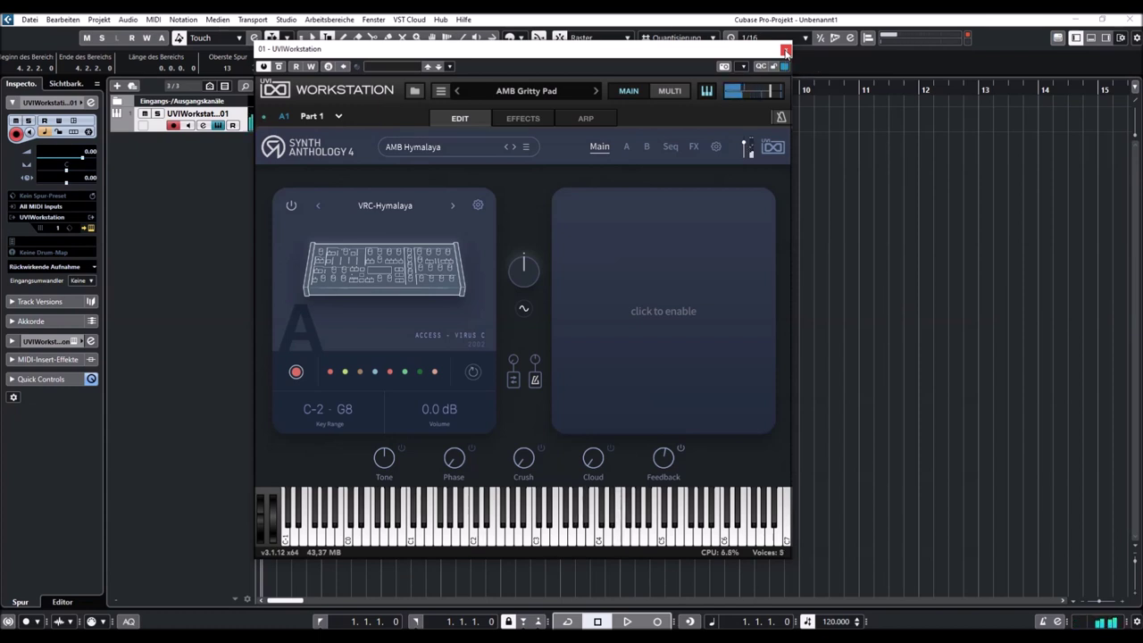
pyautogui.click(514, 147)
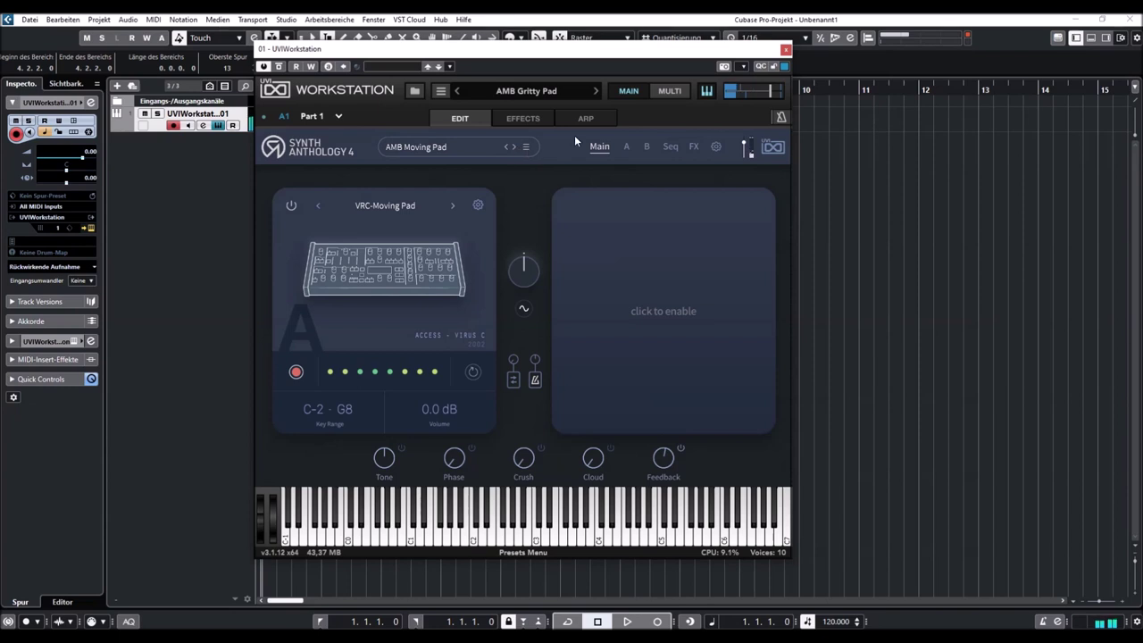
pyautogui.click(513, 148)
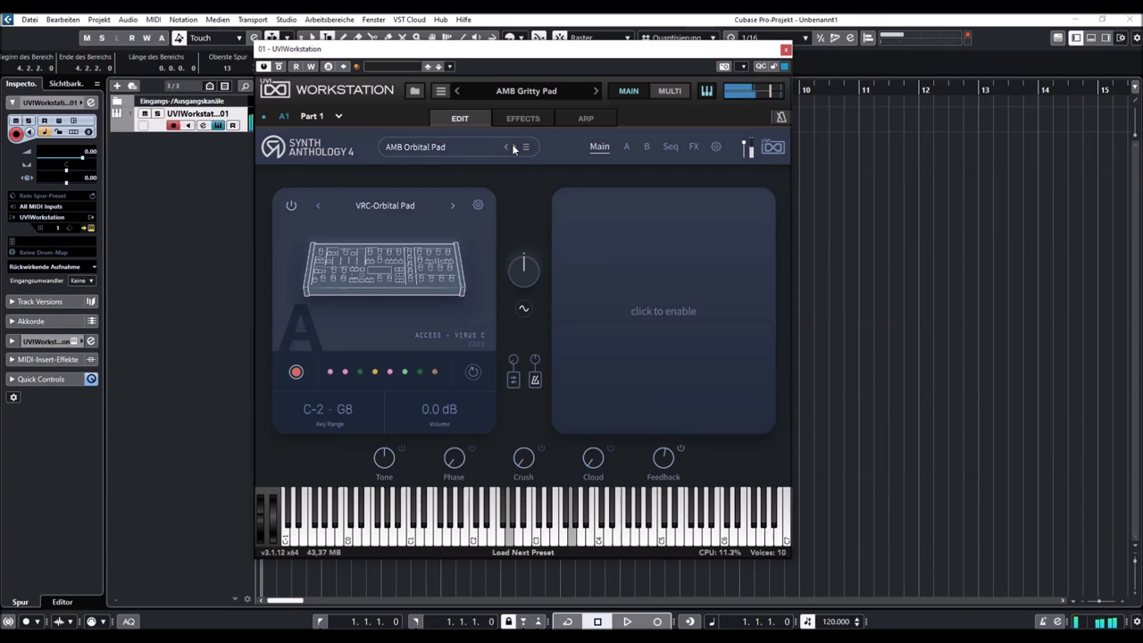
# Audition the Virus C bell presets one by one, from BEL Bad Piano Bell through BEL Saturn Bell.
pyautogui.click(514, 149)
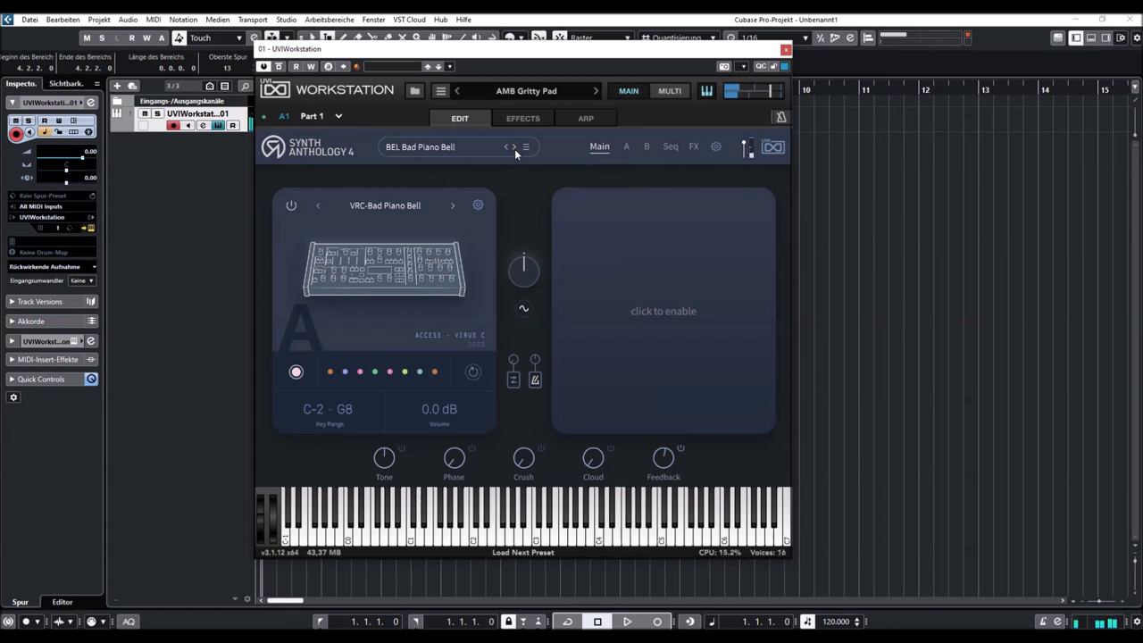
pyautogui.click(510, 144)
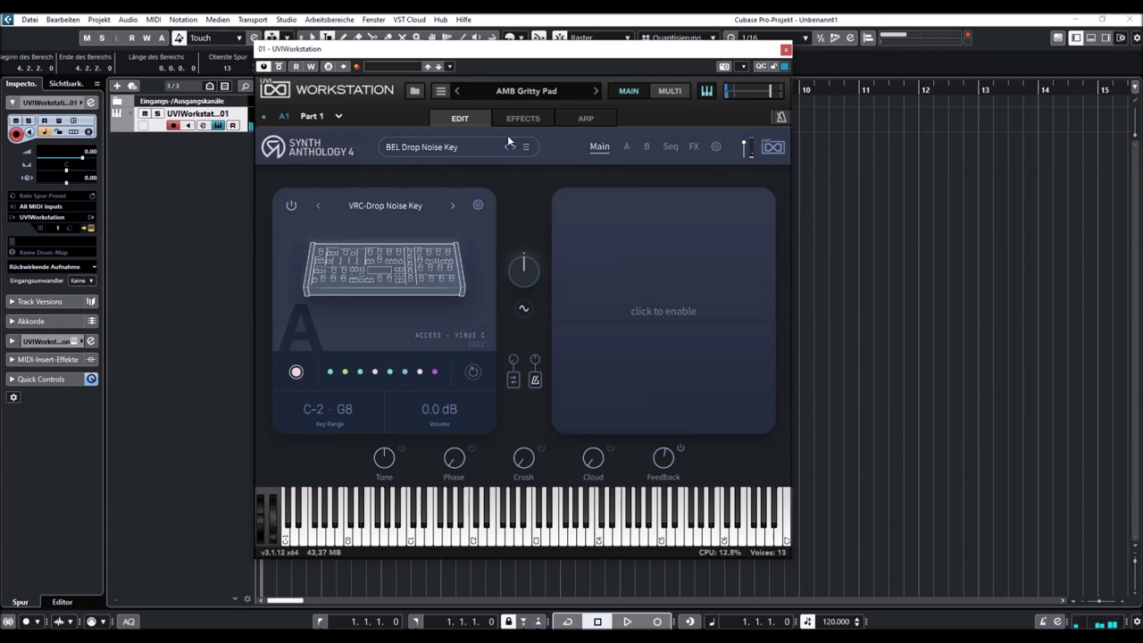
pyautogui.click(514, 148)
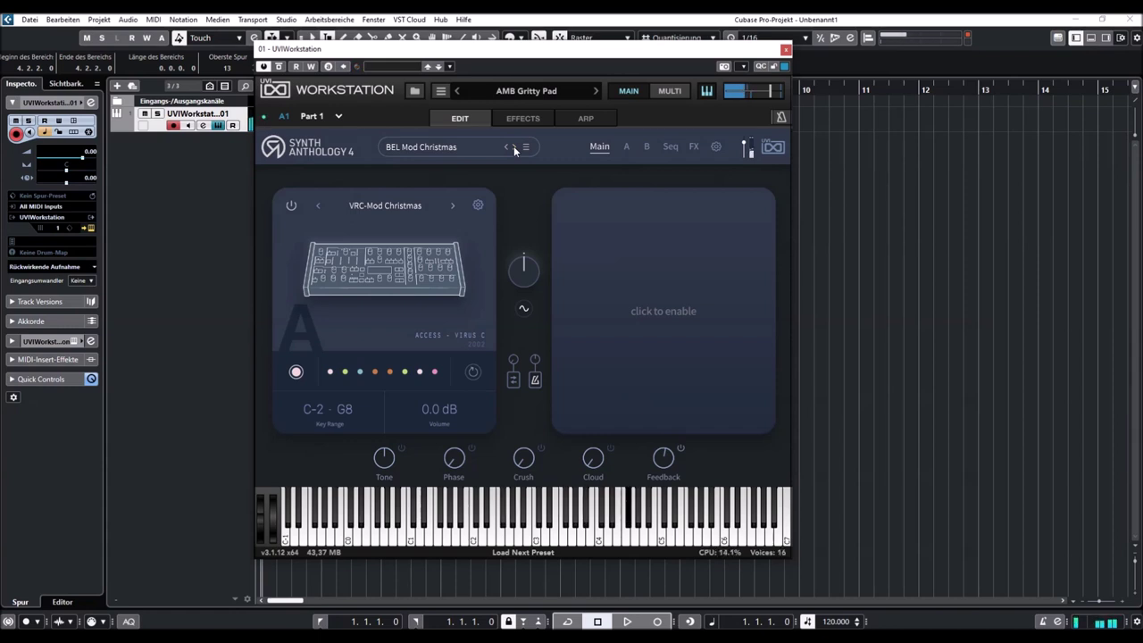
pyautogui.click(514, 148)
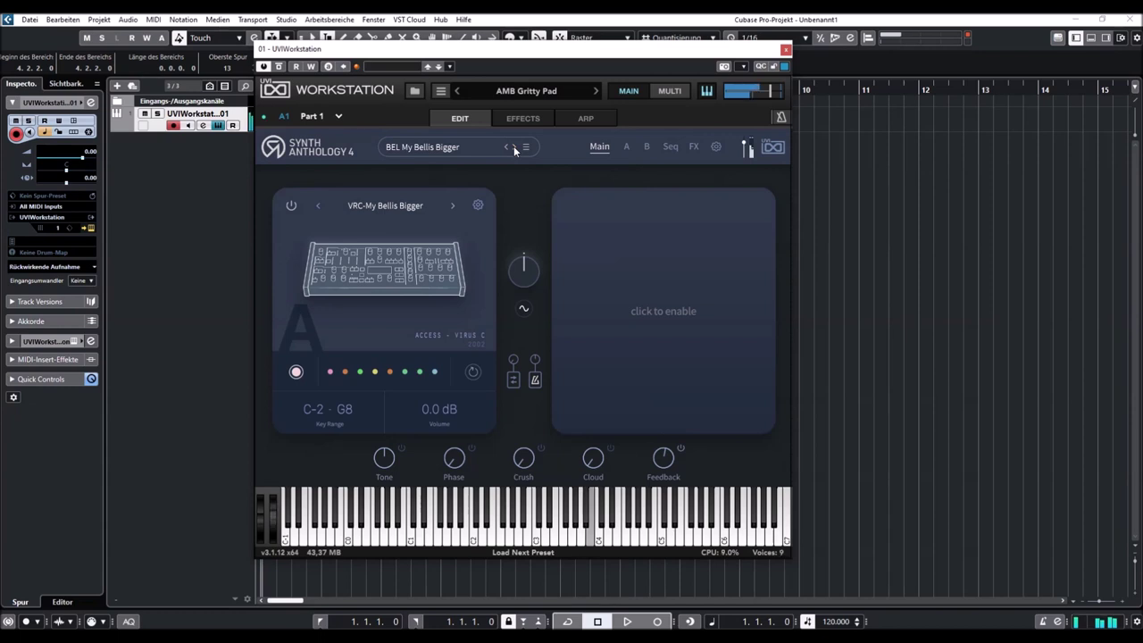
pyautogui.click(514, 148)
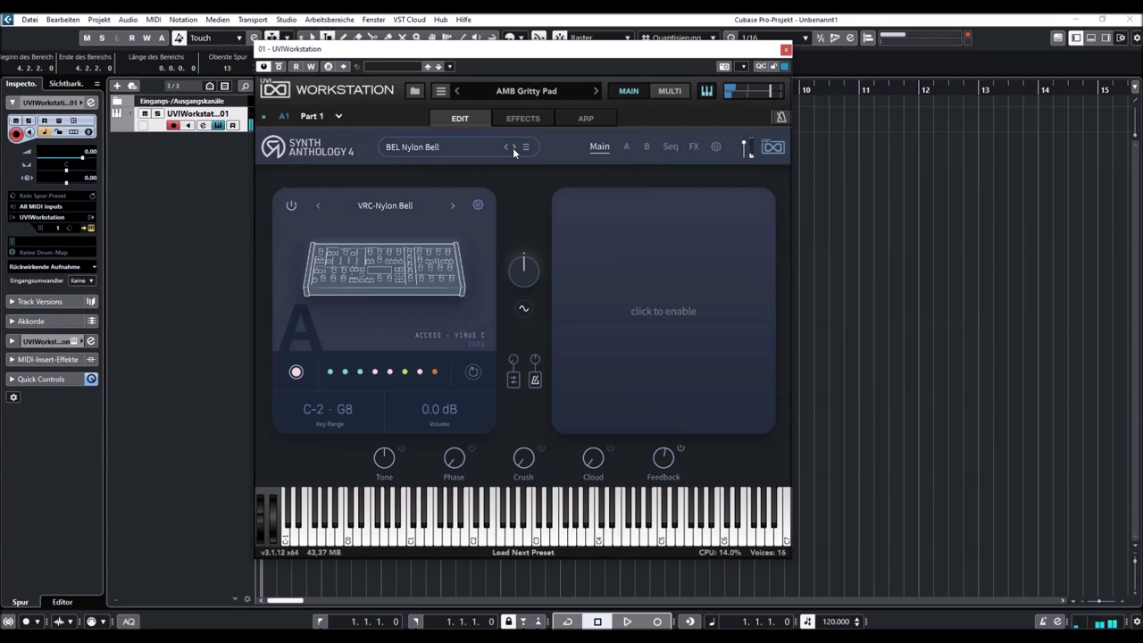
pyautogui.click(512, 148)
# Load BSS Crystal Bass from the ACCESS - Virus C machine presets and advance to BSS Huge PWM Bass.
pyautogui.click(428, 148)
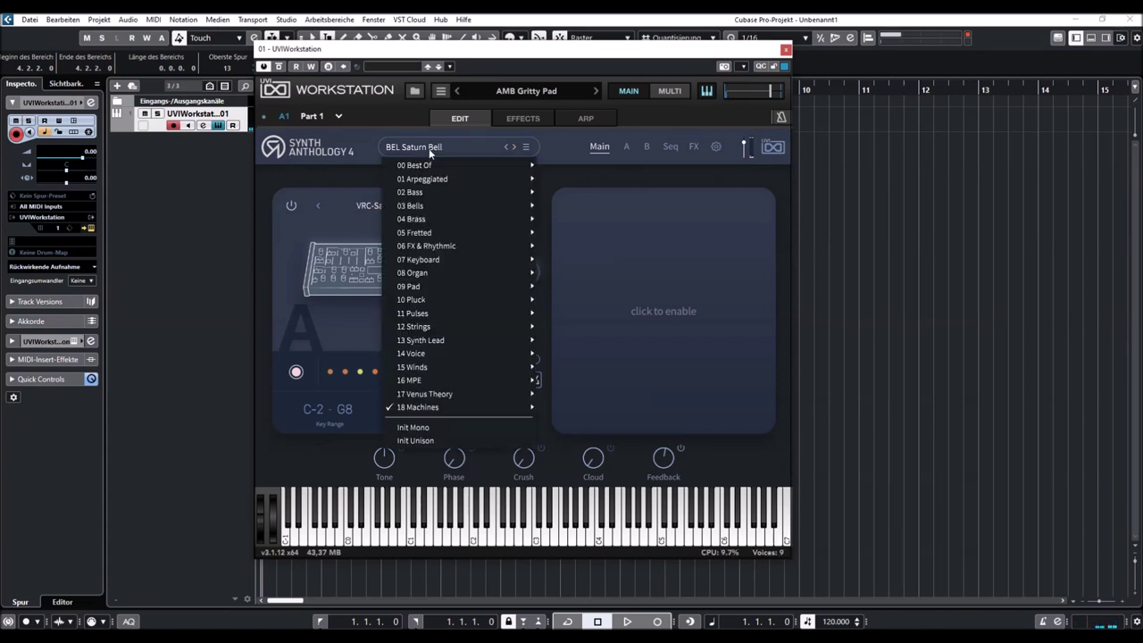
pyautogui.moveTo(475, 412)
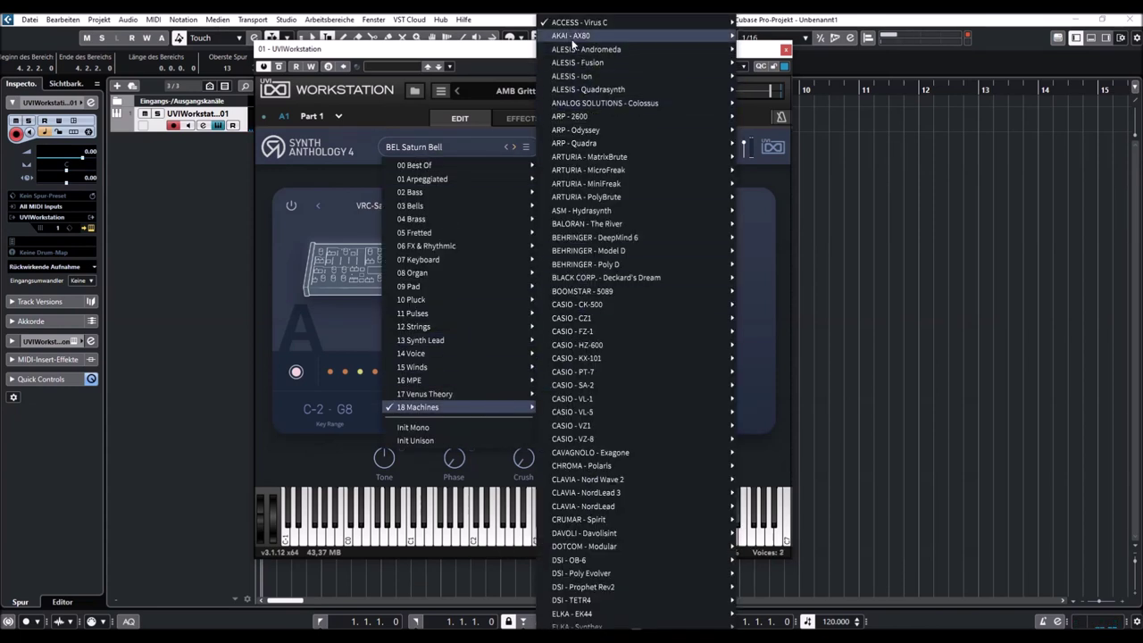
pyautogui.moveTo(582, 25)
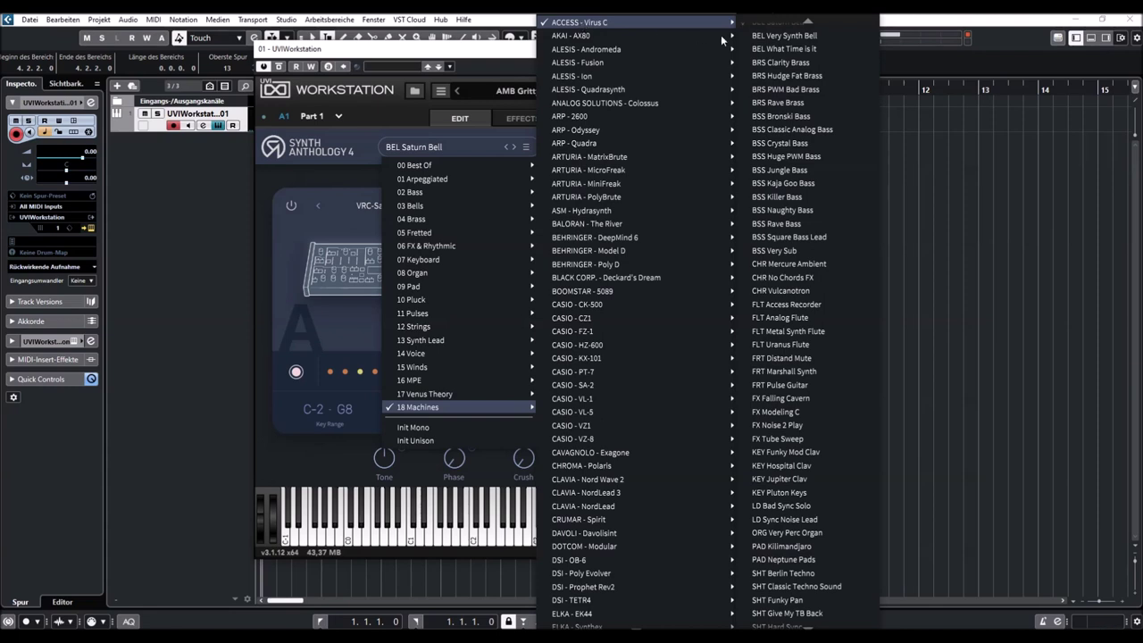
pyautogui.click(773, 143)
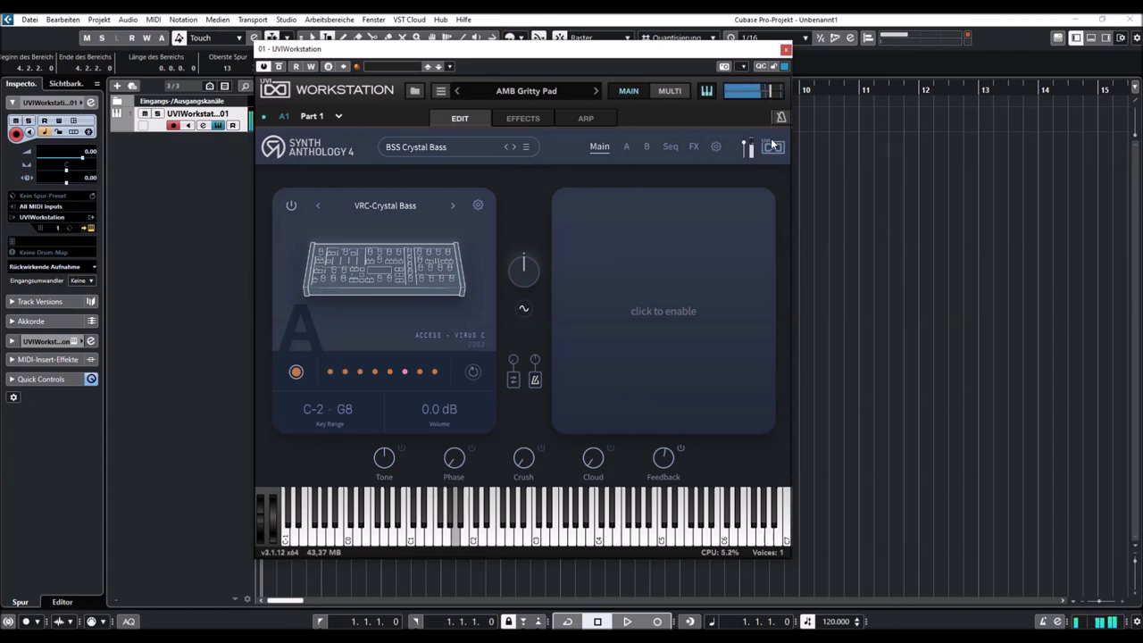
pyautogui.click(515, 148)
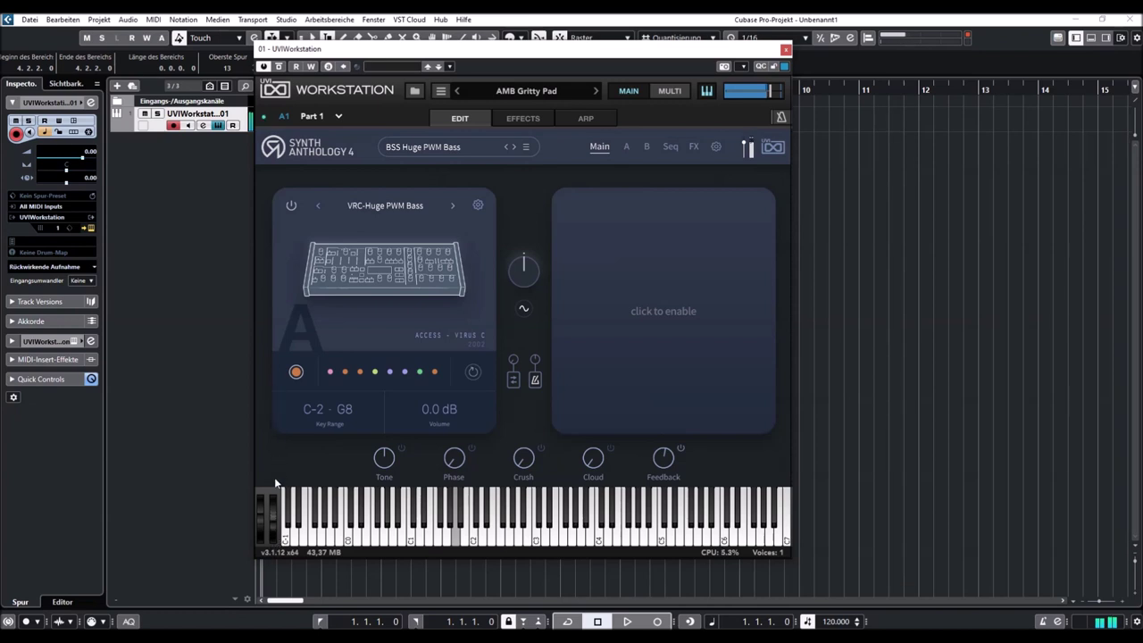
# Enable and adjust the Cloud effect on the Huge PWM Bass and advance to BSS Jungle Bass.
pyautogui.moveTo(592, 446)
pyautogui.moveTo(597, 446); pyautogui.dragTo(613, 471)
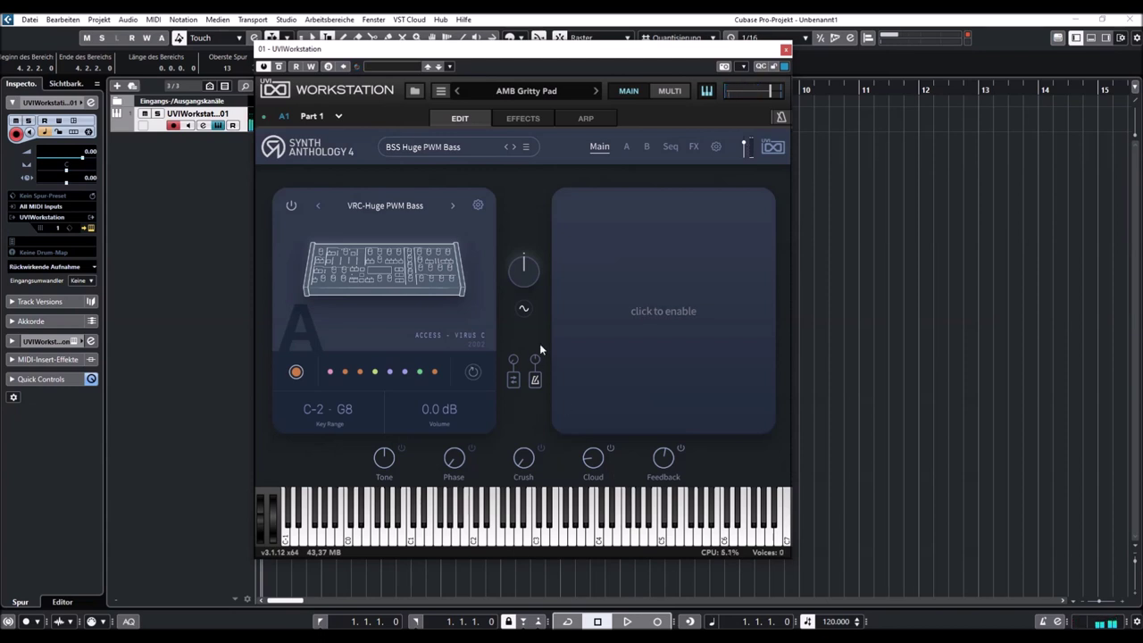
pyautogui.click(513, 147)
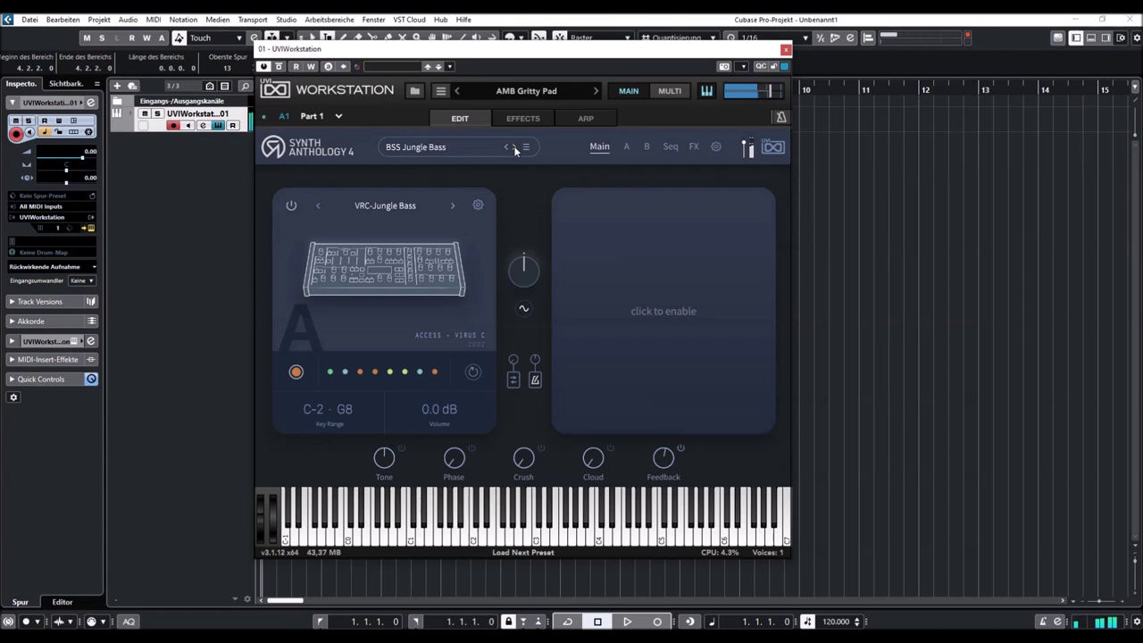
# Load the BRS Clarity Brass preset from the ACCESS - Virus C machine presets.
pyautogui.click(412, 149)
pyautogui.moveTo(495, 406)
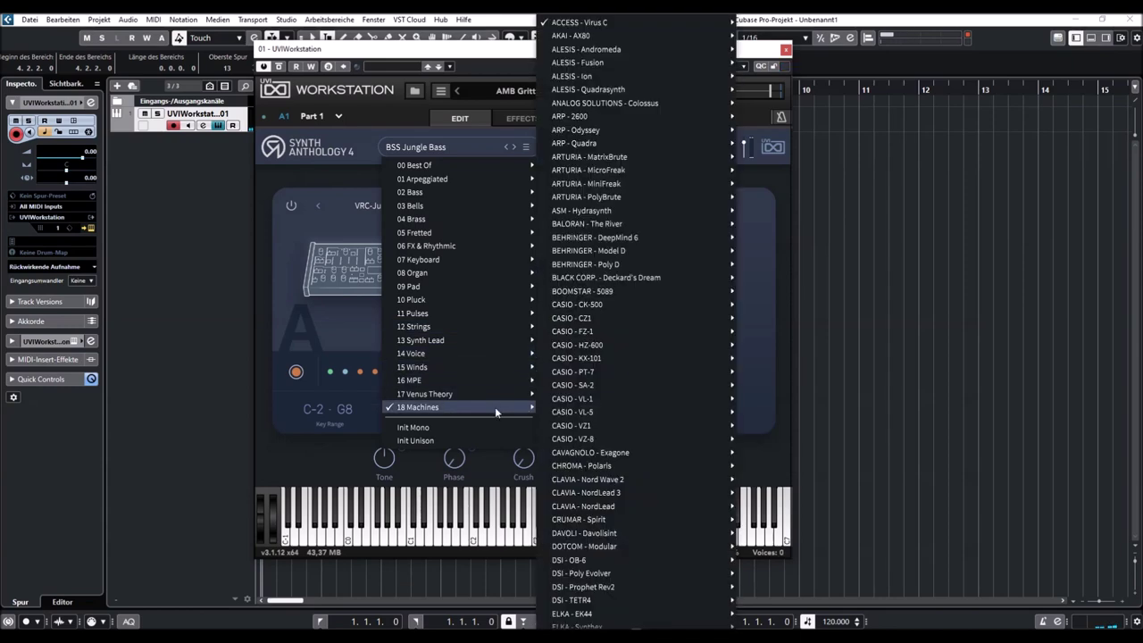
pyautogui.moveTo(607, 22)
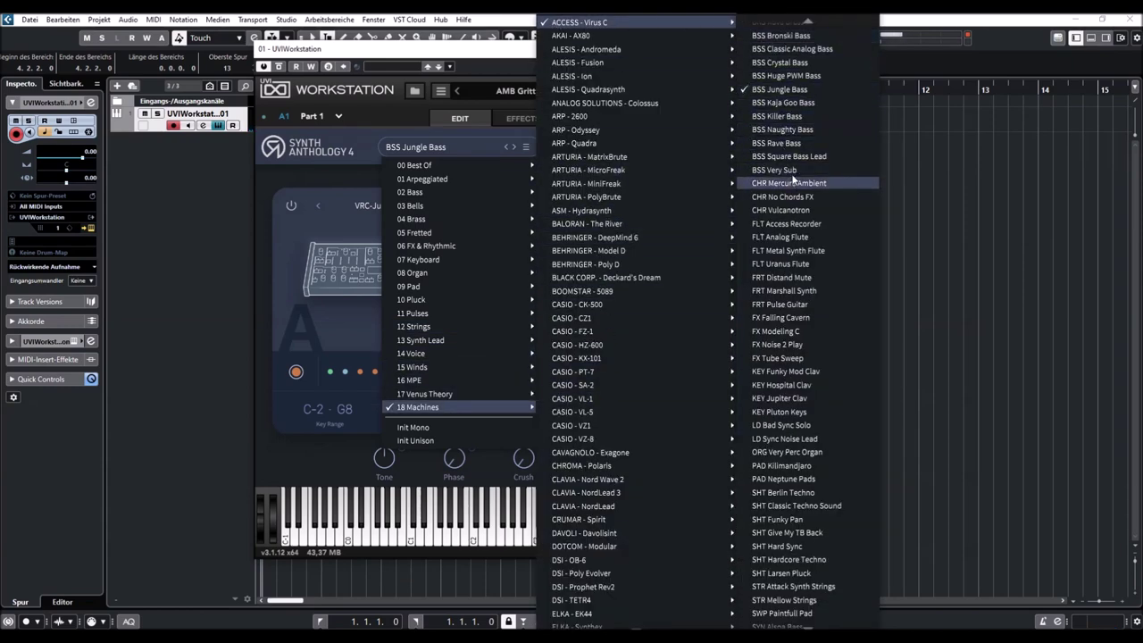
pyautogui.scroll(5, 789, 116)
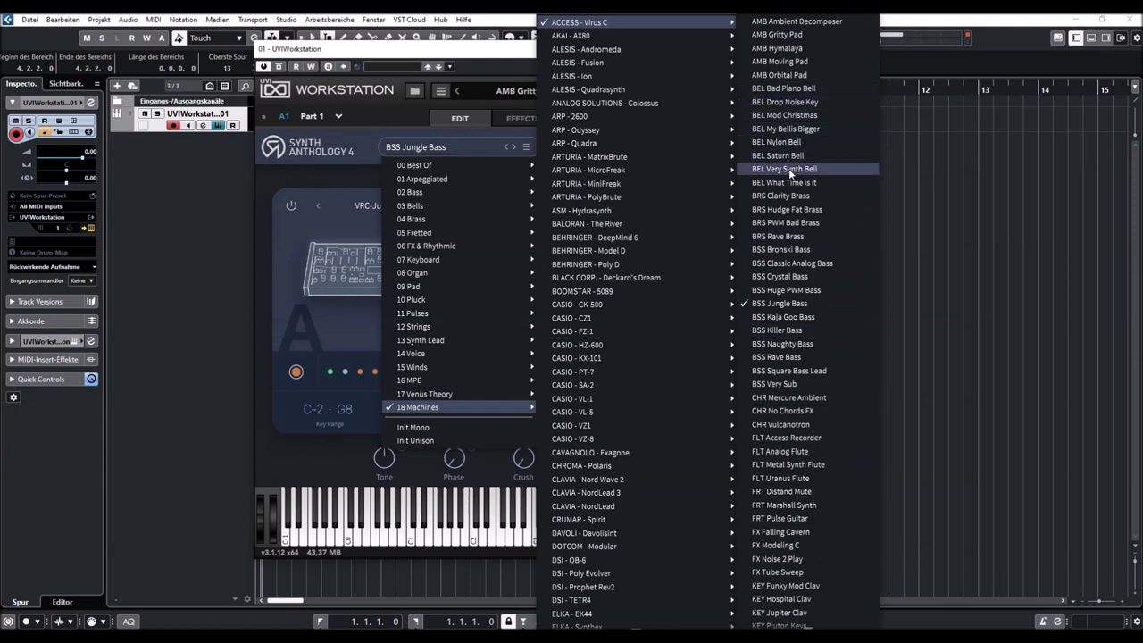
pyautogui.click(779, 197)
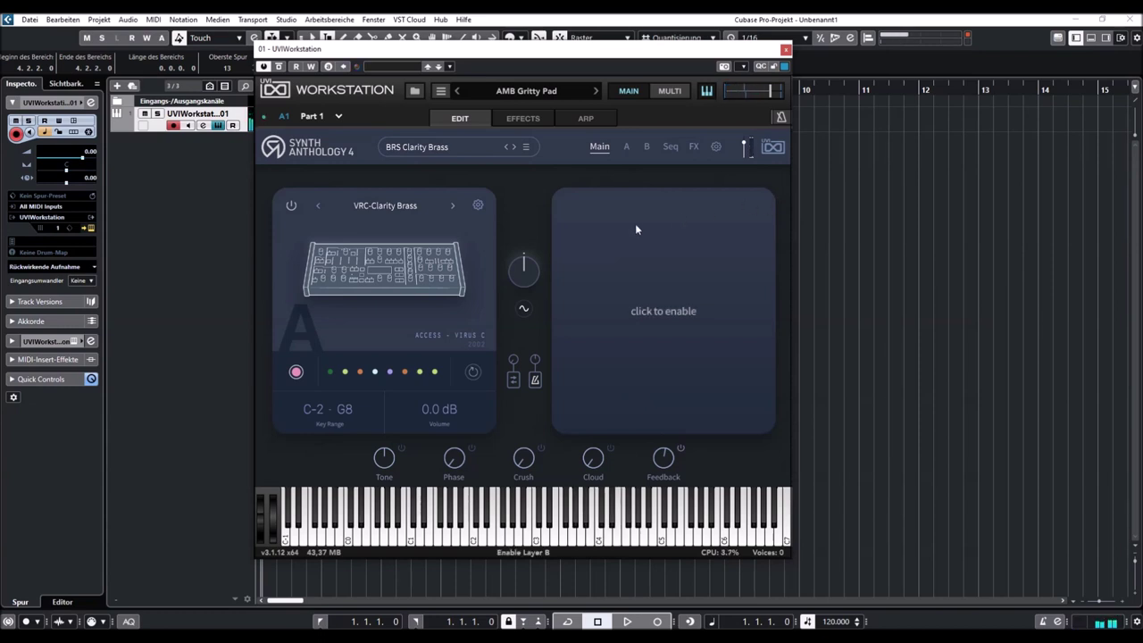
# Load the next workstation program, AMB Hymalaya.
pyautogui.click(596, 91)
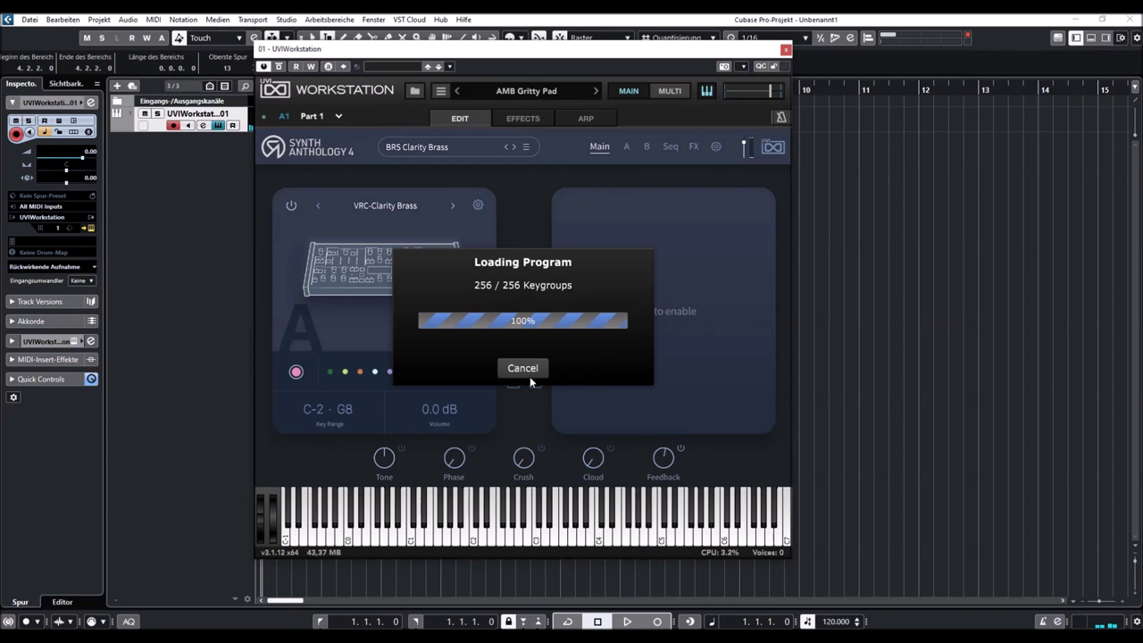
pyautogui.click(418, 148)
pyautogui.click(526, 147)
# Advance through the Virus C presets past the bells and audition BRS Hudge Fat Brass and BRS PWM Bad Brass.
pyautogui.click(516, 149)
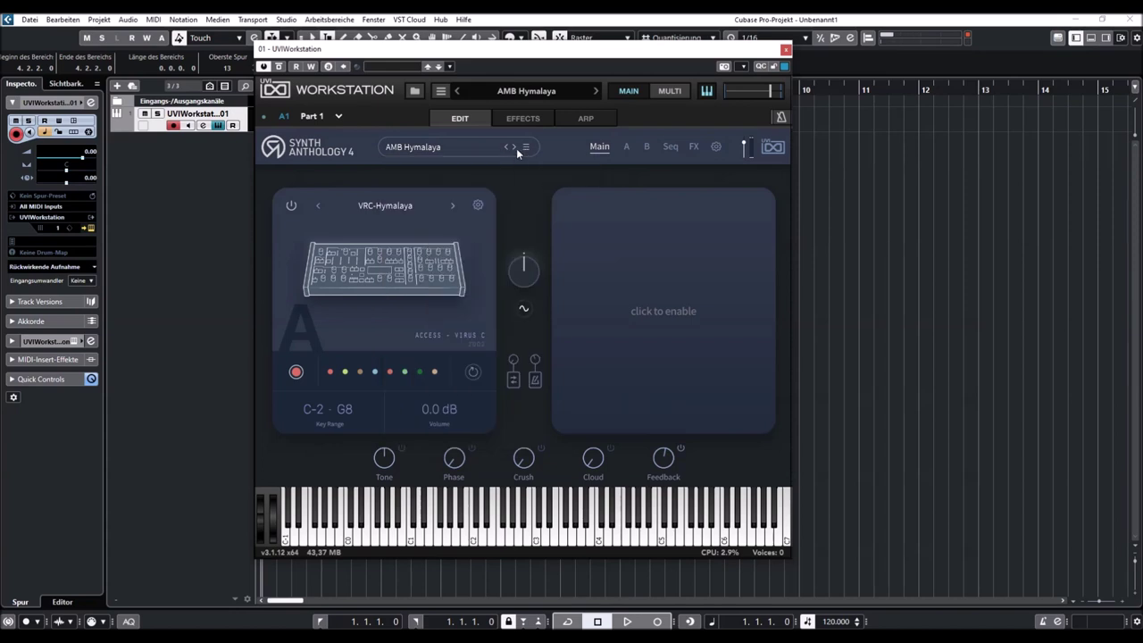
pyautogui.click(515, 148)
pyautogui.click(516, 149)
pyautogui.click(515, 150)
pyautogui.click(515, 150)
pyautogui.click(515, 150)
pyautogui.click(515, 150)
pyautogui.click(515, 150)
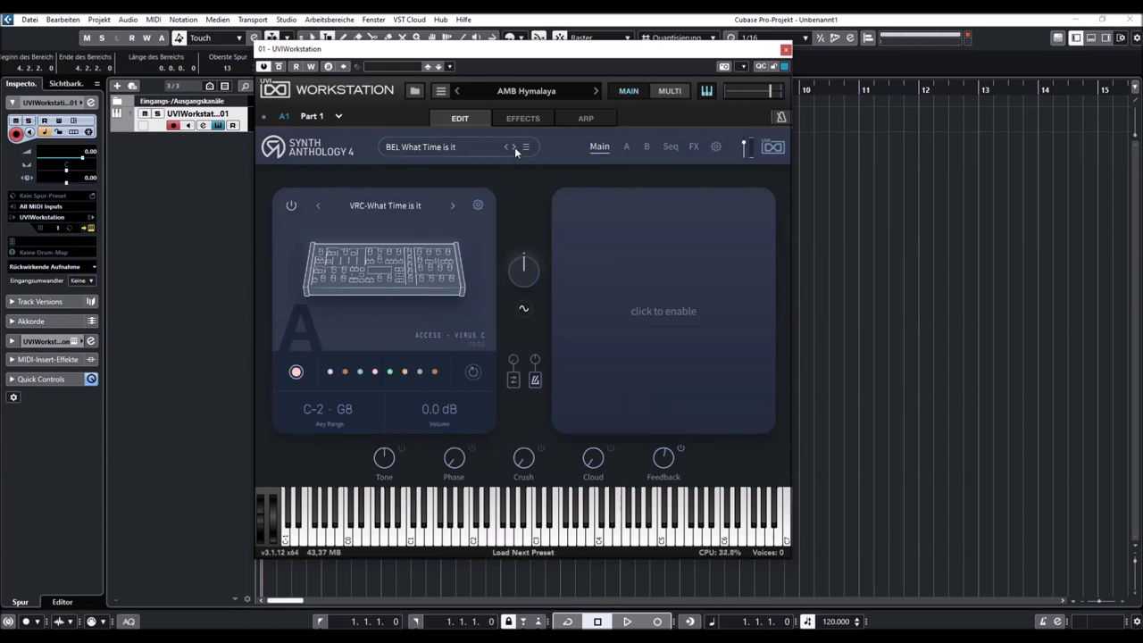
pyautogui.click(514, 149)
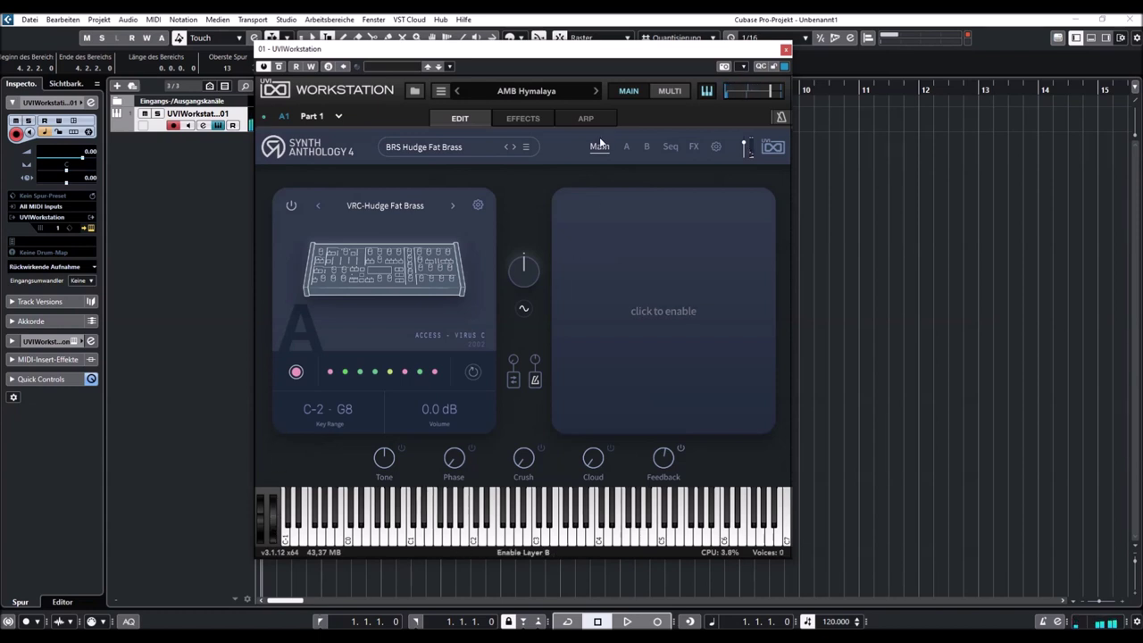
pyautogui.click(514, 148)
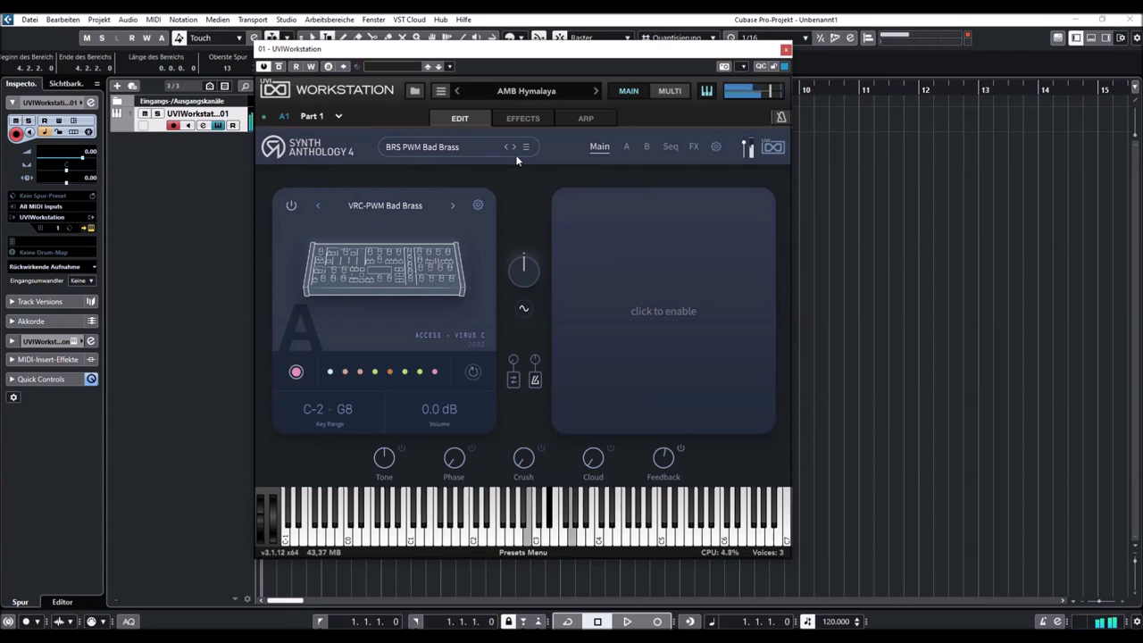
# Load the CHR Mercure Ambient preset from the ACCESS - Virus C machine presets.
pyautogui.click(419, 144)
pyautogui.moveTo(459, 407)
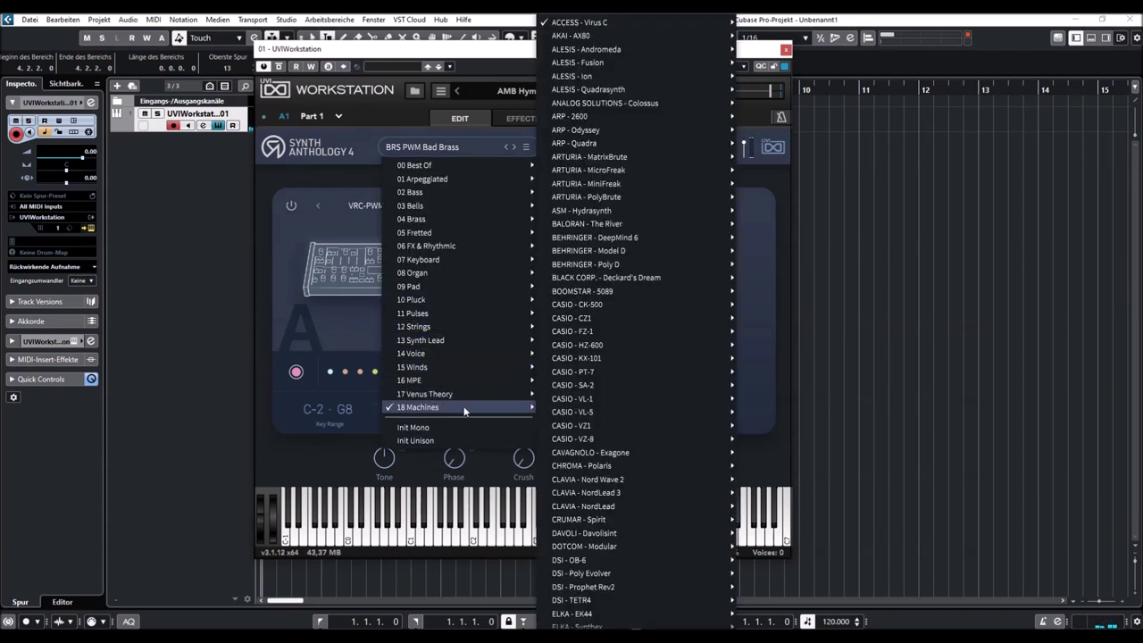
pyautogui.moveTo(593, 23)
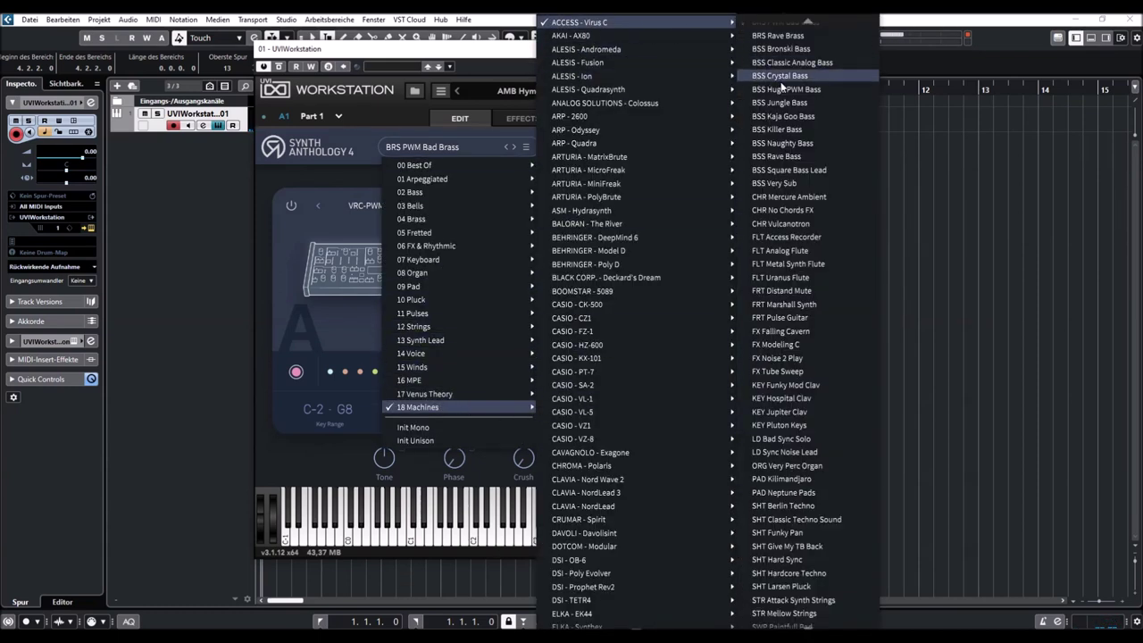
pyautogui.click(791, 196)
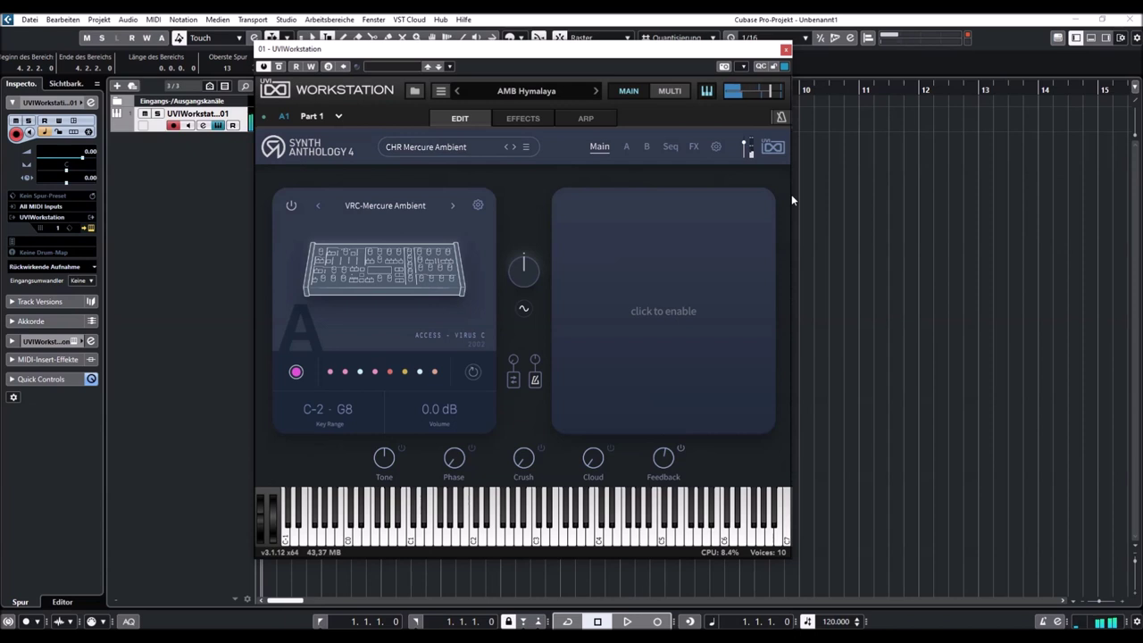
# Try the Crush, Cloud, Phase and Tone effects on CHR Mercure Ambient, and switch Cloud and Tone back off.
pyautogui.click(413, 493)
pyautogui.click(540, 447)
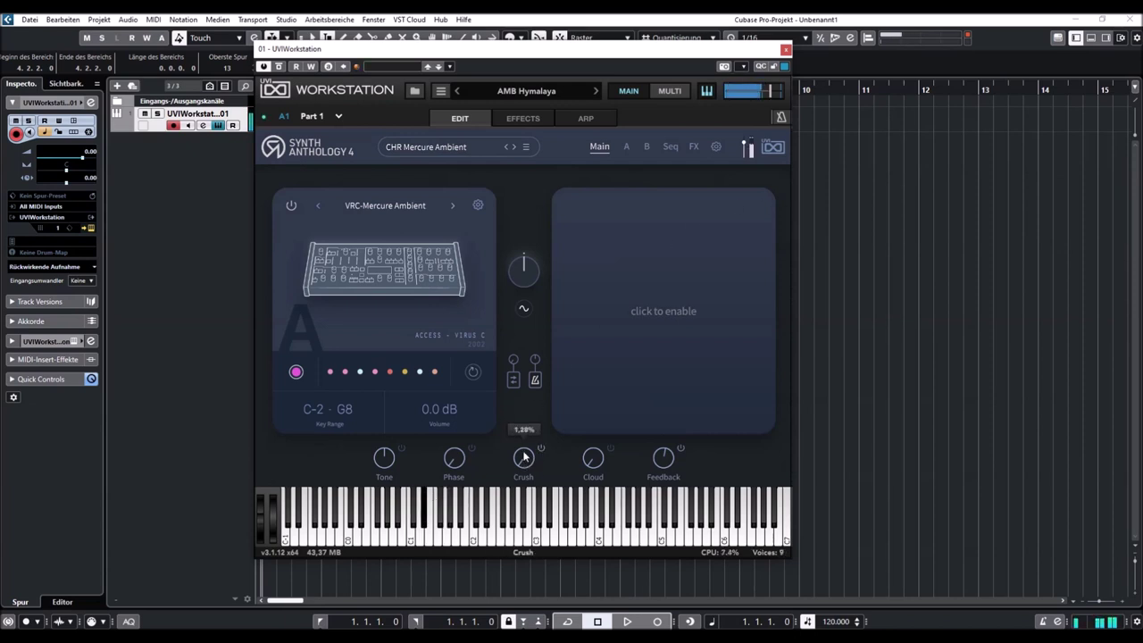
pyautogui.click(611, 446)
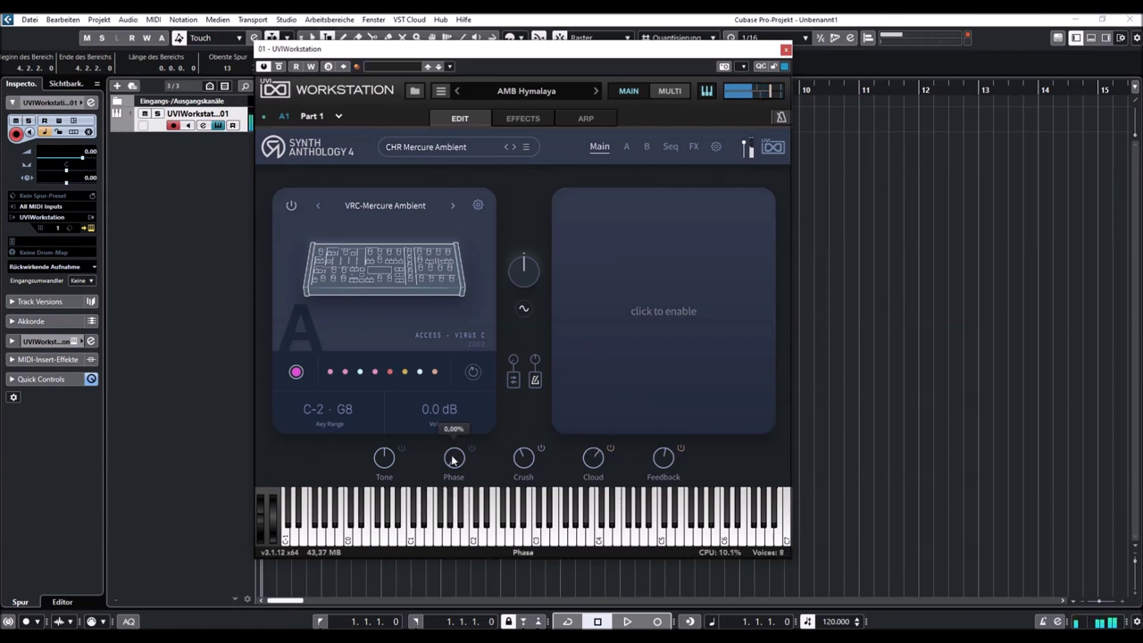
pyautogui.moveTo(387, 452)
pyautogui.click(614, 452)
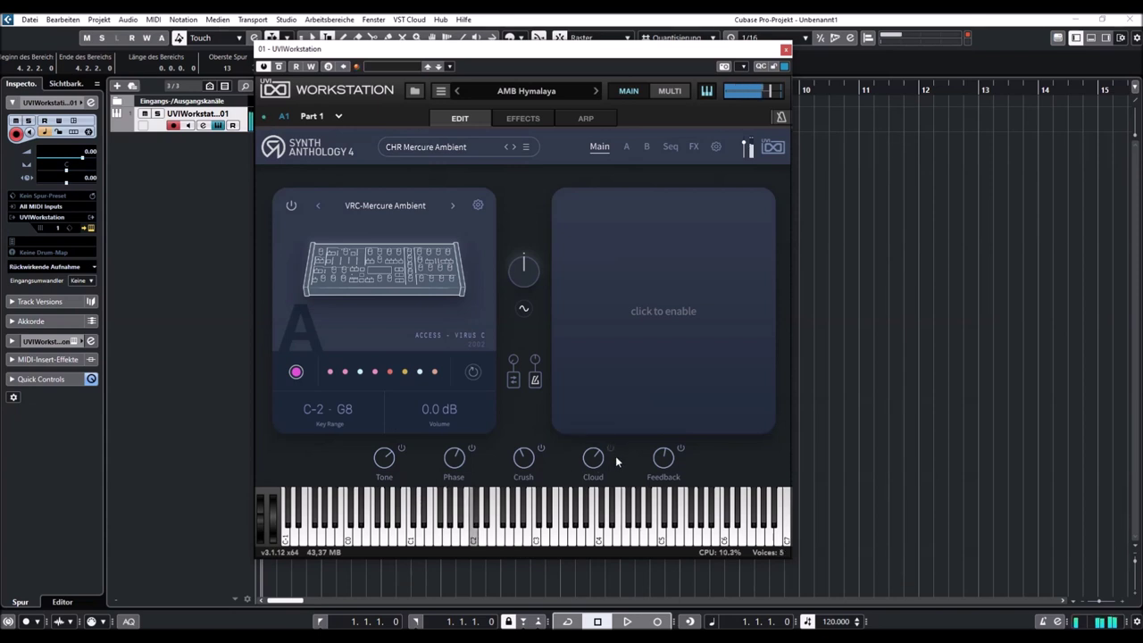
pyautogui.click(403, 450)
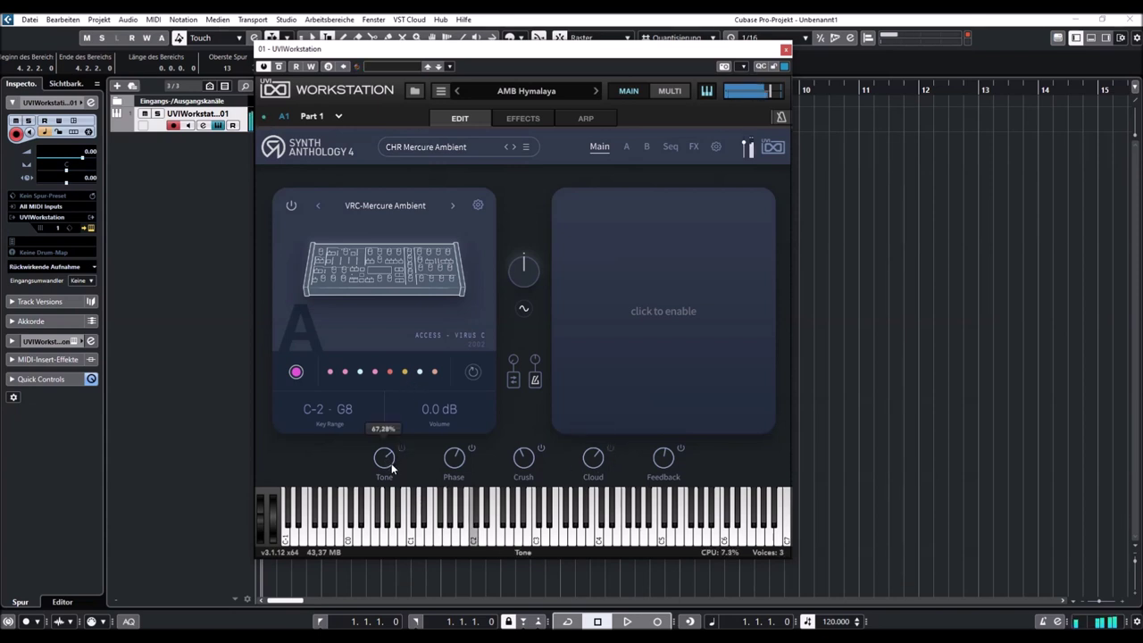
# Step forward through the CHR No Chords FX and CHR Vulcanotron presets to FLT Access Recorder.
pyautogui.click(513, 146)
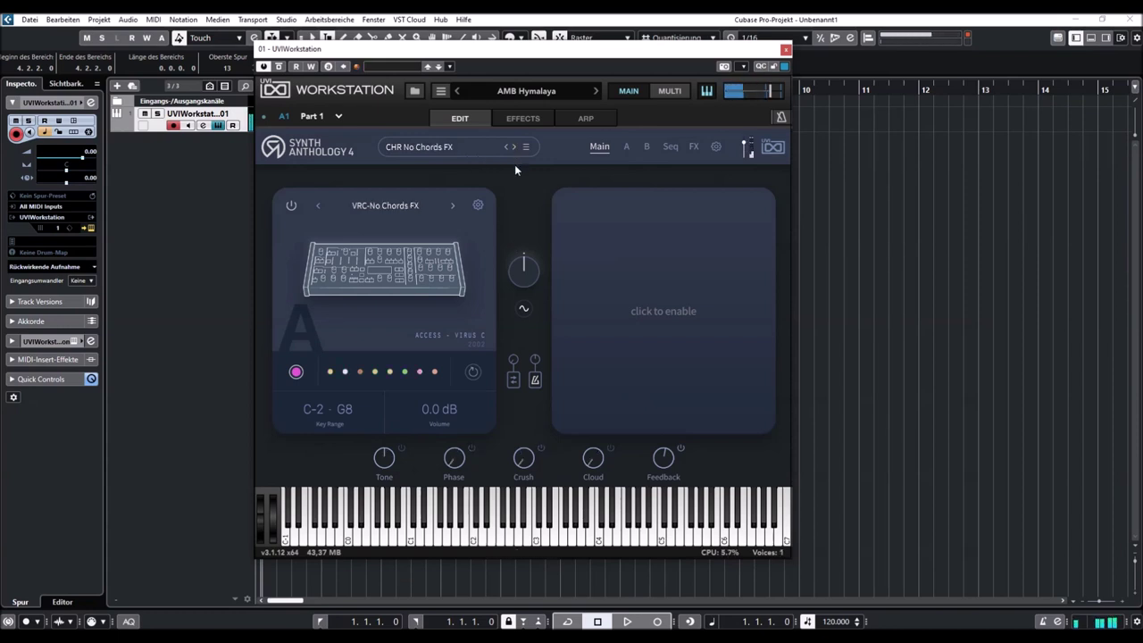
pyautogui.click(513, 148)
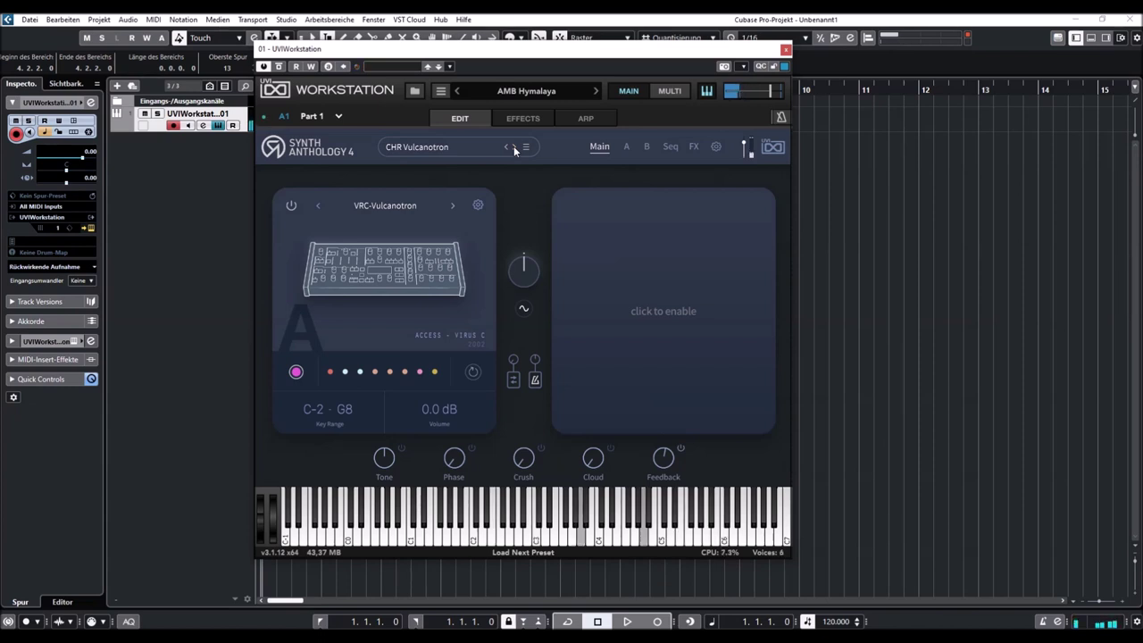
pyautogui.click(515, 148)
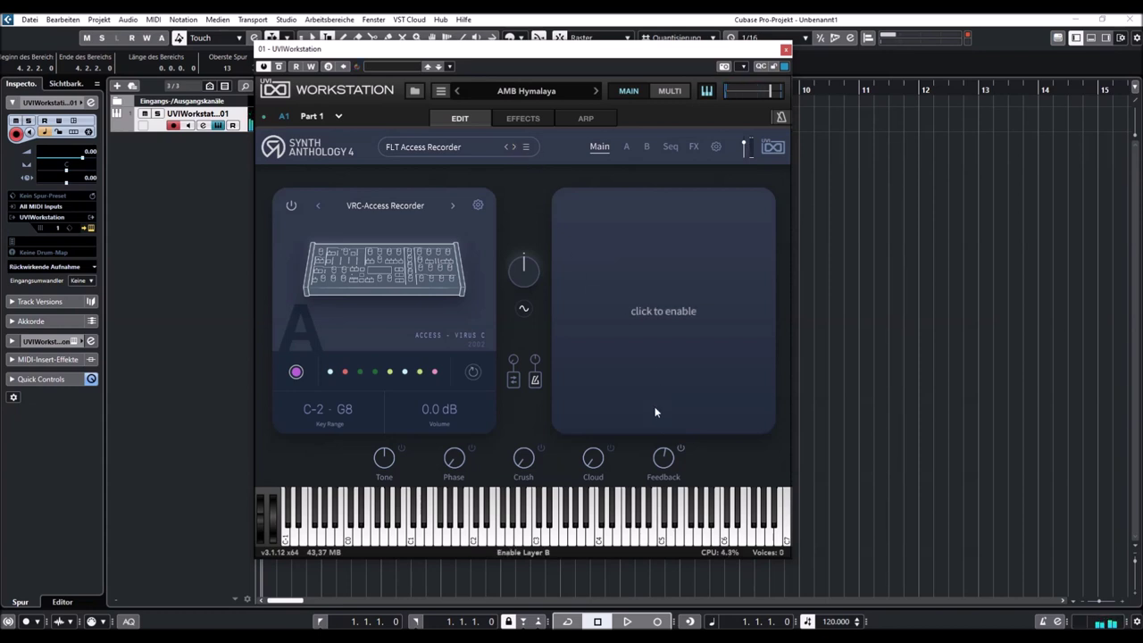
# Raise Feedback and Cloud on FLT Access Recorder, and advance past FLT Analog Flute to FLT Fat Synth Pipe.
pyautogui.moveTo(600, 459)
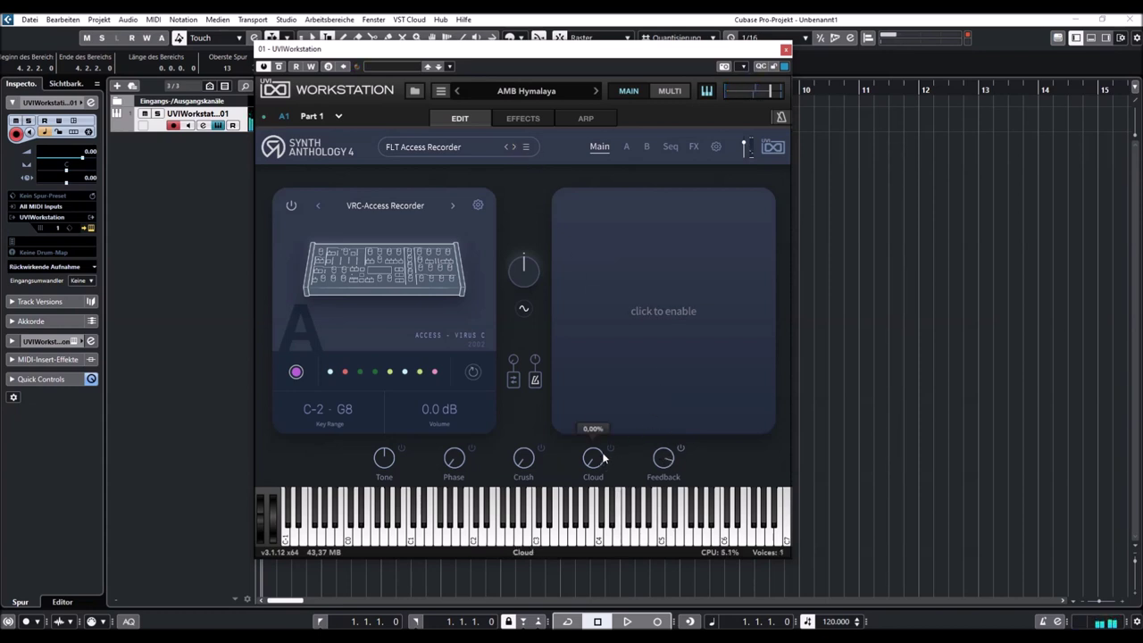
pyautogui.moveTo(600, 459); pyautogui.dragTo(597, 390)
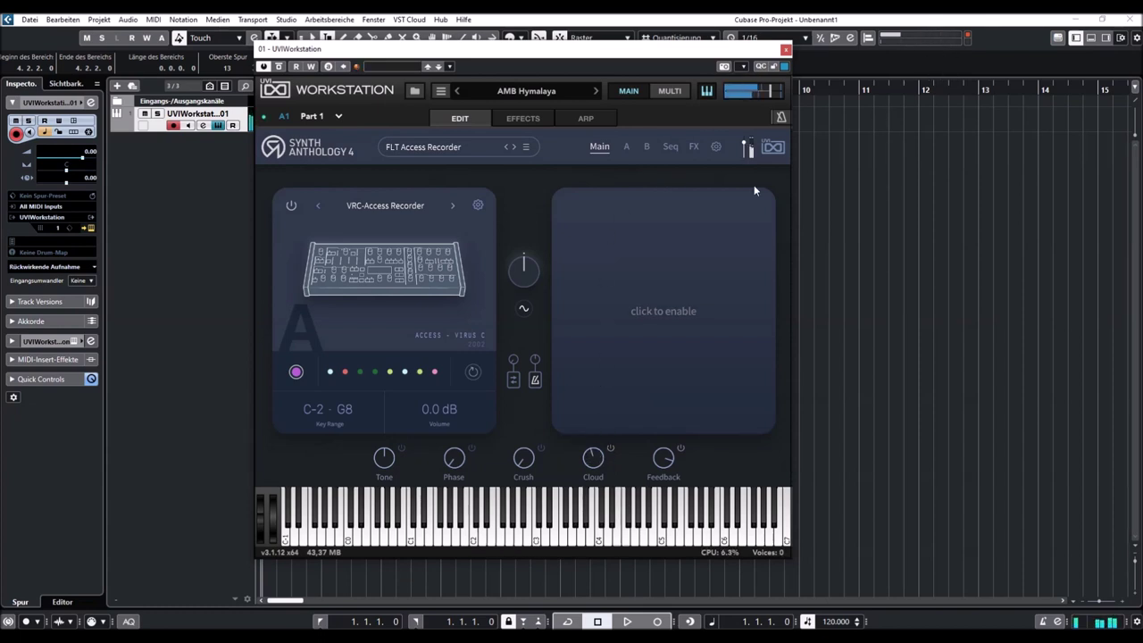
pyautogui.click(515, 148)
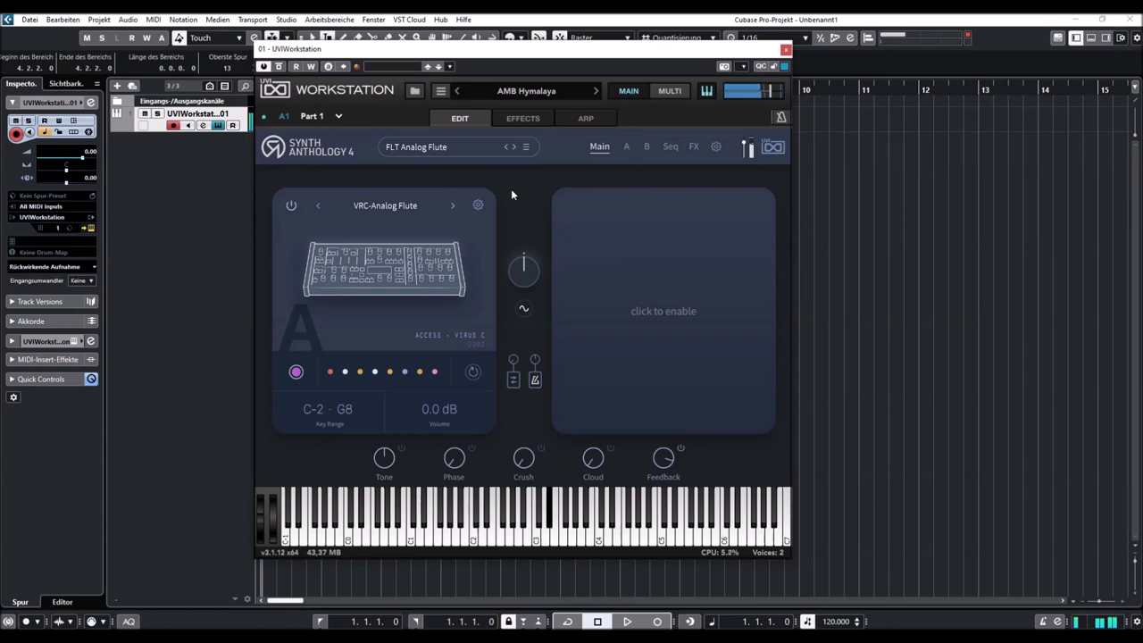
pyautogui.click(514, 152)
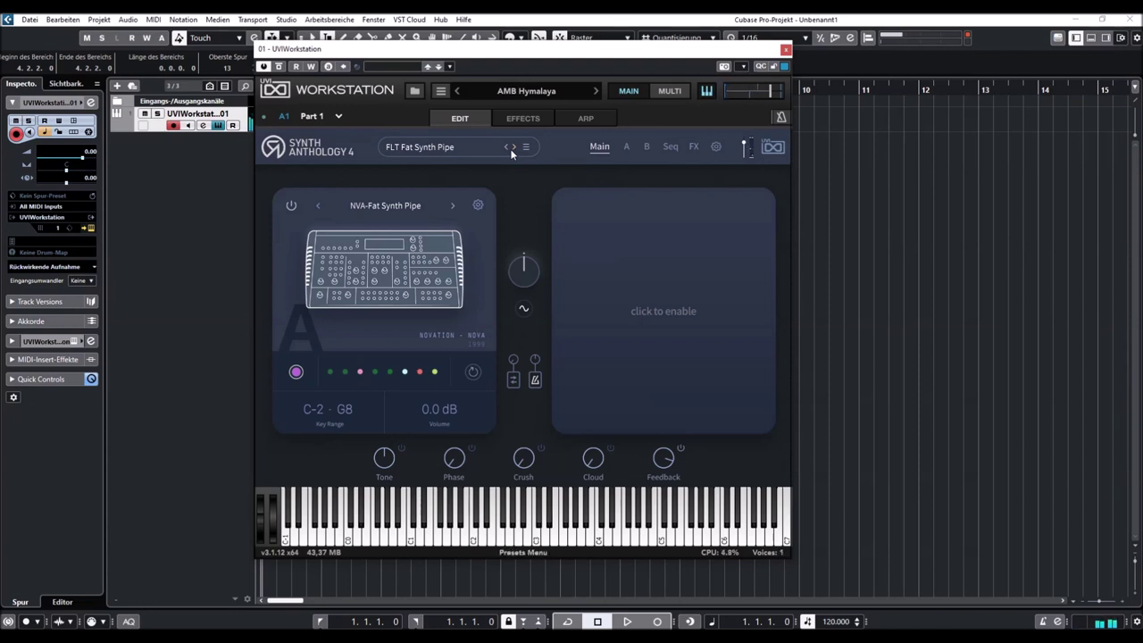
# Load BSS Jungle Bass from the ACCESS - Virus C machine presets and dismiss the error message.
pyautogui.click(422, 147)
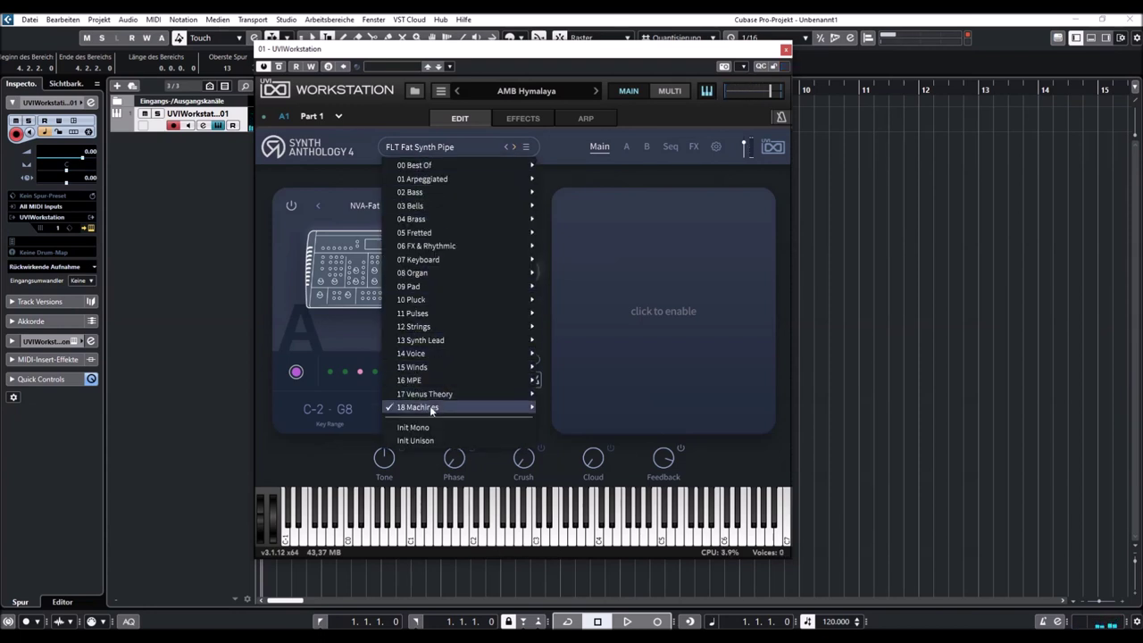
pyautogui.moveTo(429, 405)
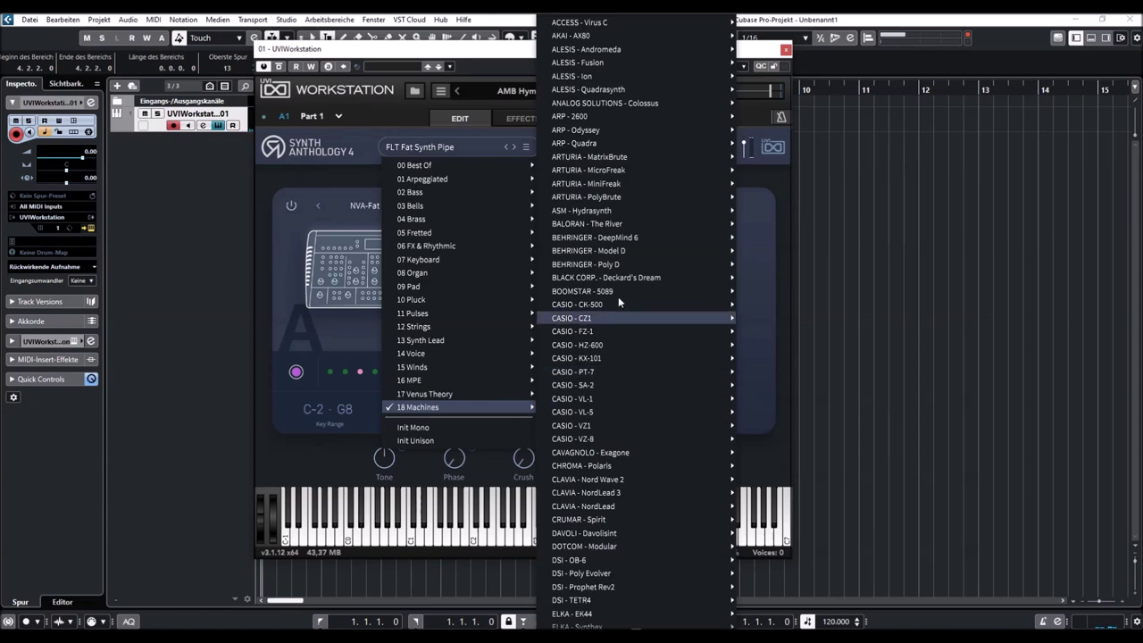
pyautogui.moveTo(586, 24)
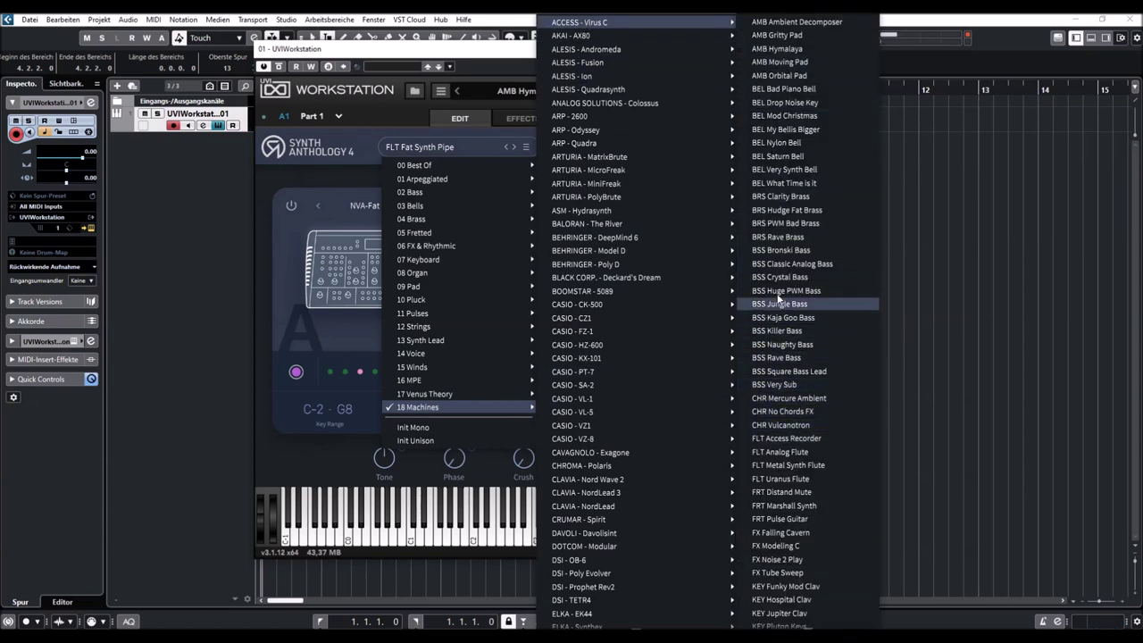
pyautogui.scroll(-10, 774, 285)
pyautogui.scroll(10, 780, 294)
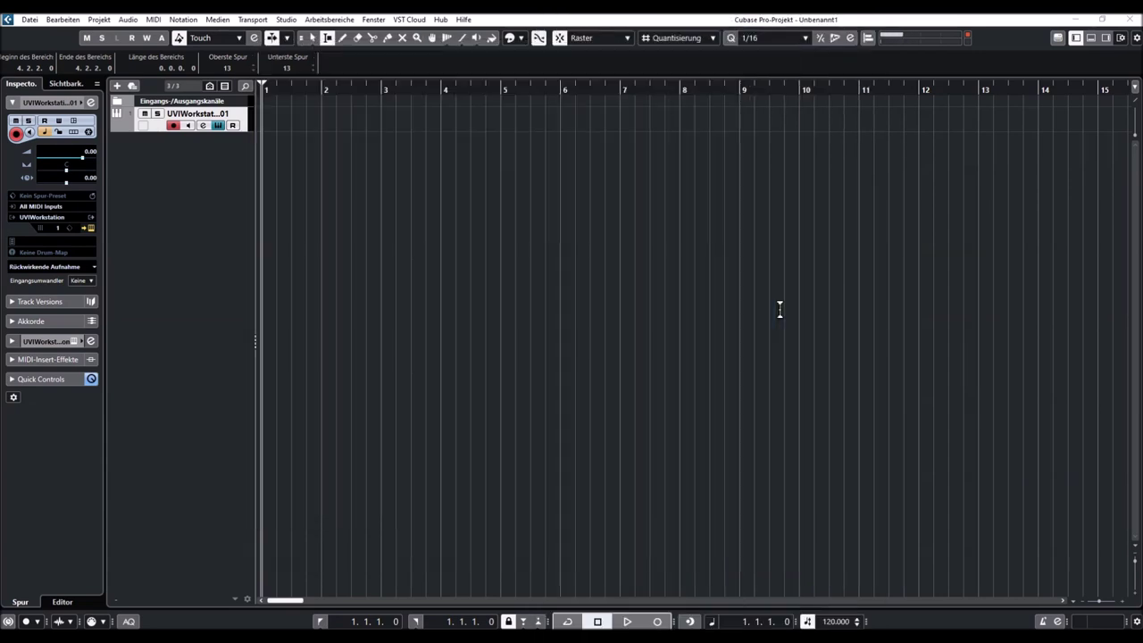
pyautogui.click(777, 309)
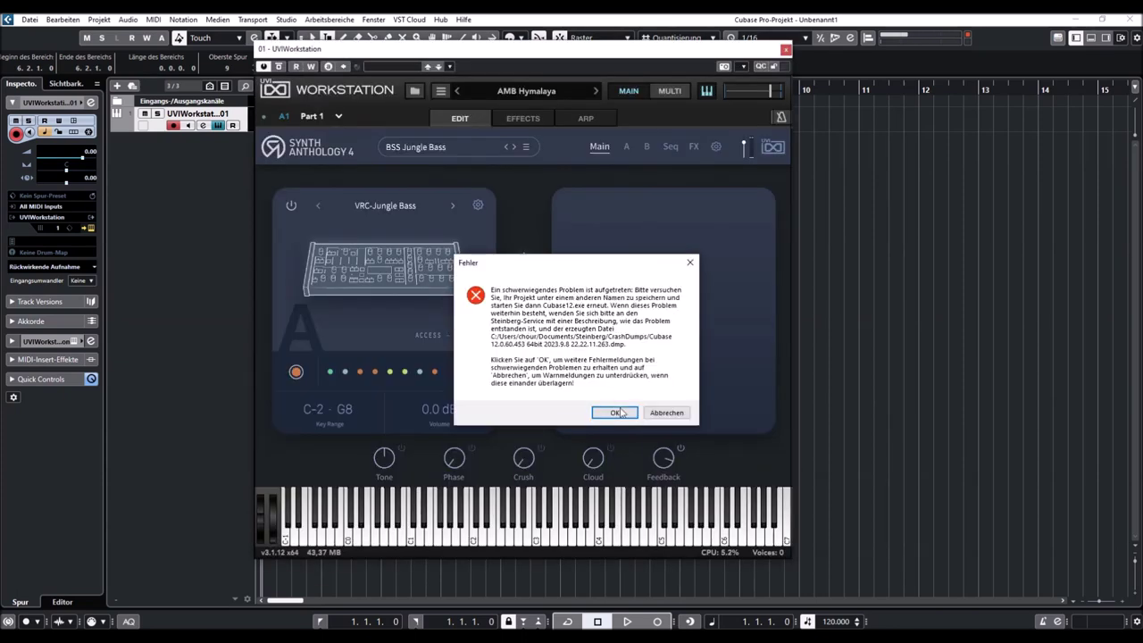
pyautogui.click(615, 415)
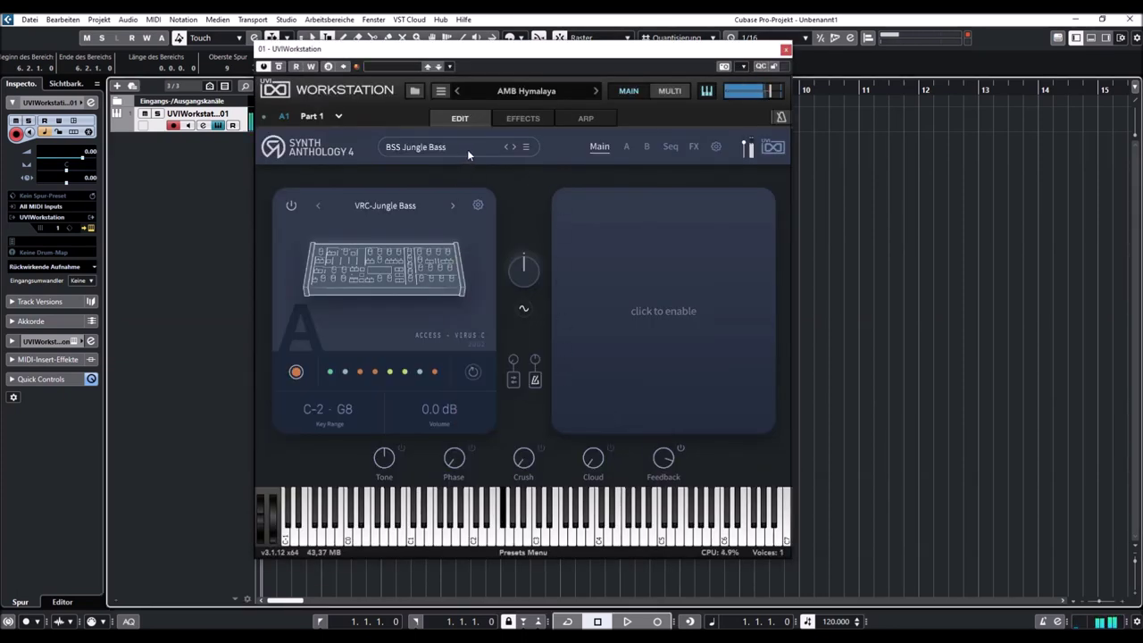
# Audition the successive bass presets BSS Kaja Goo Bass, BSS Killer Bass, BSS Naughty Bass and BSS Rave Bass.
pyautogui.click(514, 148)
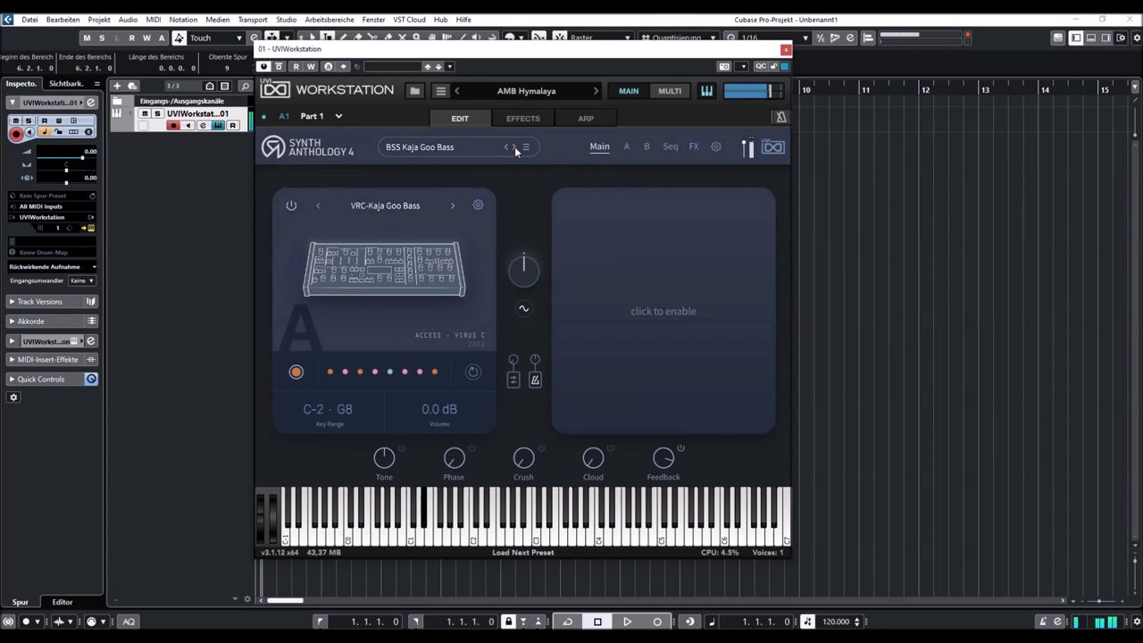
pyautogui.click(515, 146)
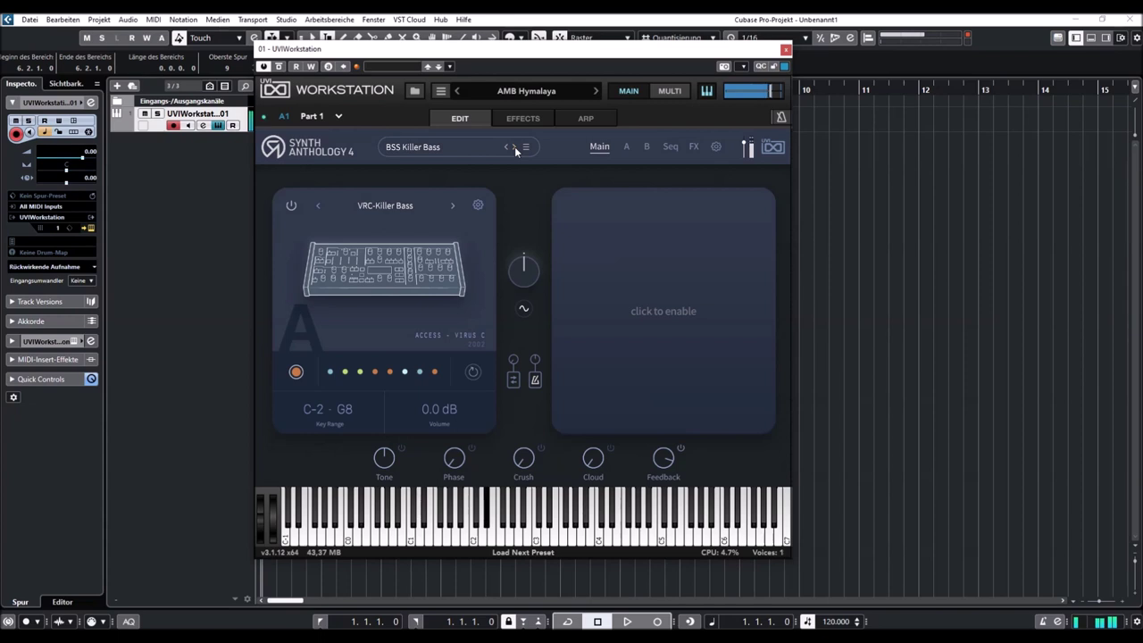
pyautogui.click(514, 147)
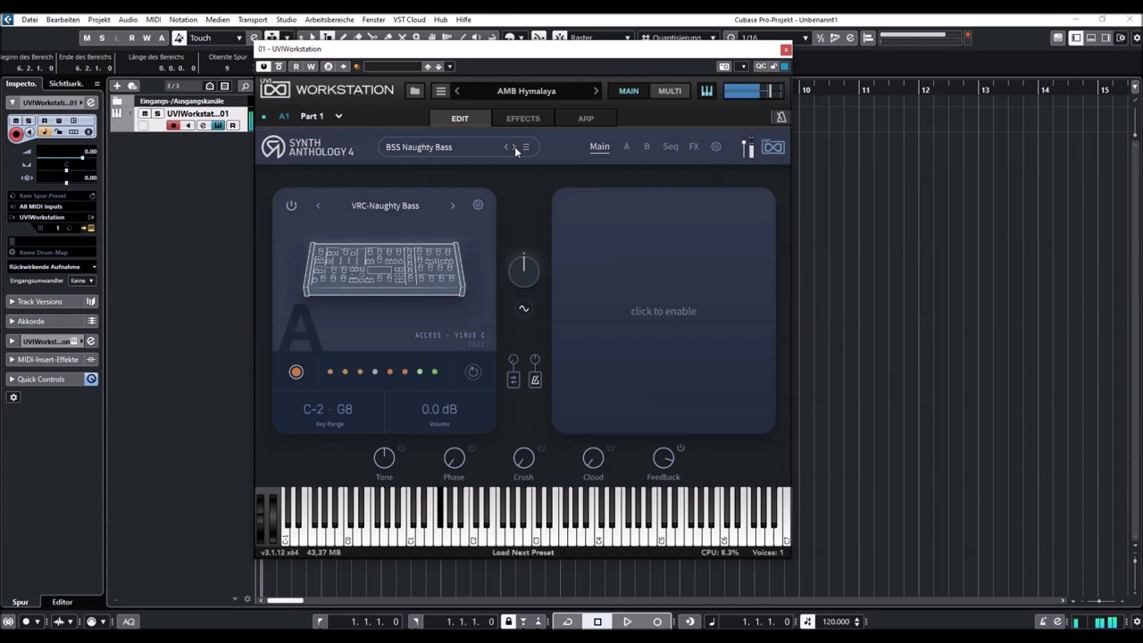
pyautogui.click(514, 146)
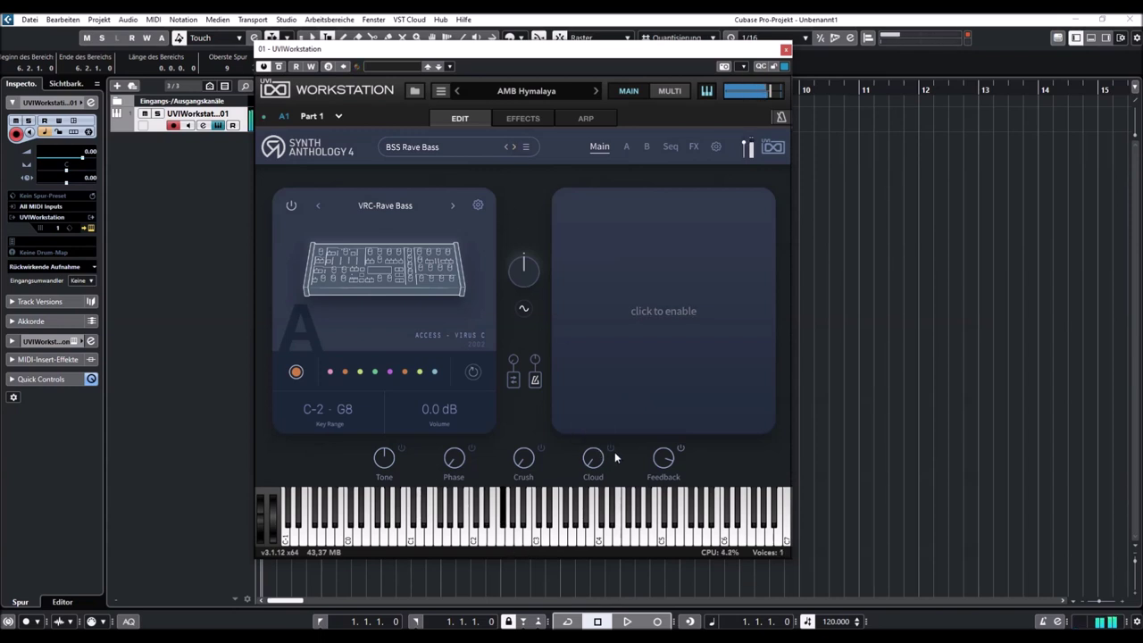
# Raise Cloud, Crush and Phase on BSS Rave Bass, set the layer mix modulation to 54.40%, and advance to BSS Wave Sub.
pyautogui.moveTo(531, 461)
pyautogui.moveTo(454, 463)
pyautogui.click(522, 308)
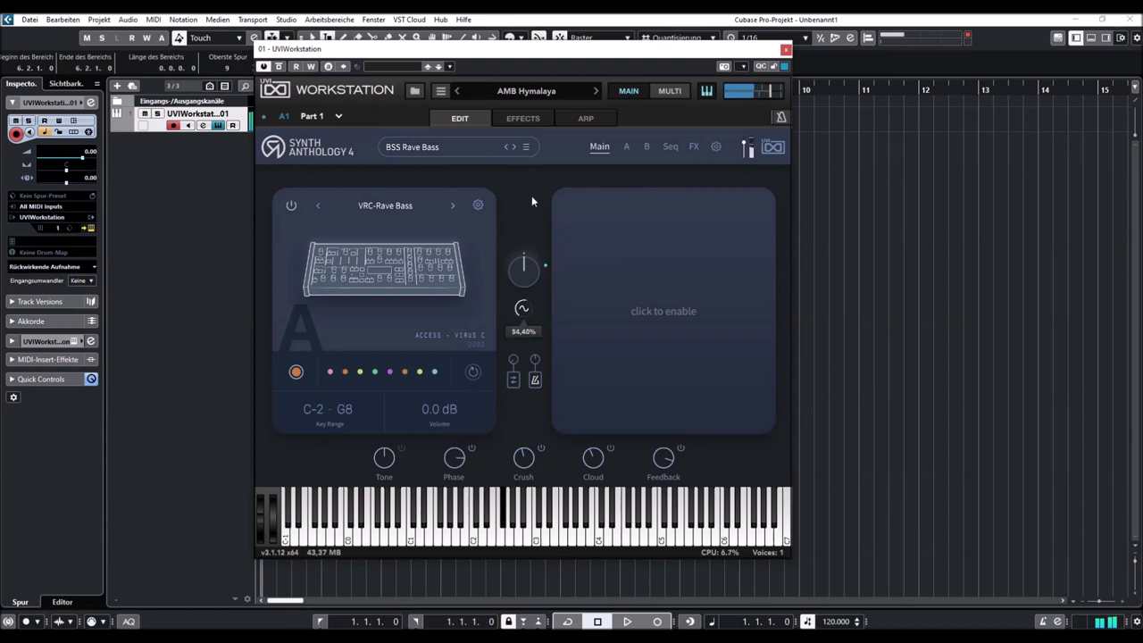
pyautogui.click(513, 148)
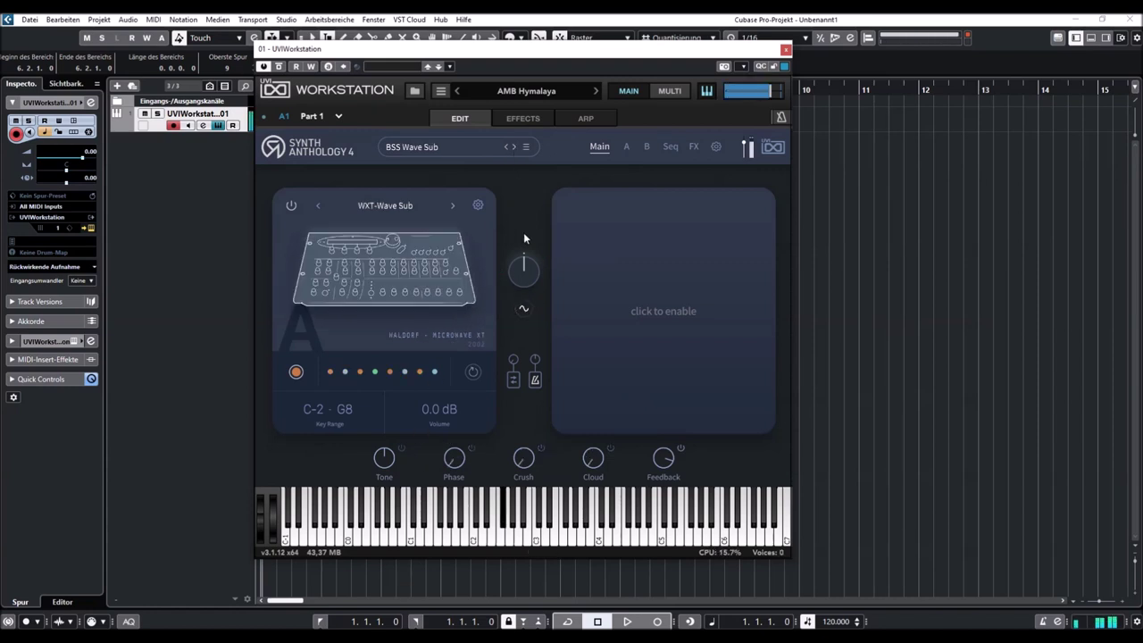
# Load the FRT Pulse Guitar preset from the ACCESS - Virus C machine presets.
pyautogui.click(411, 147)
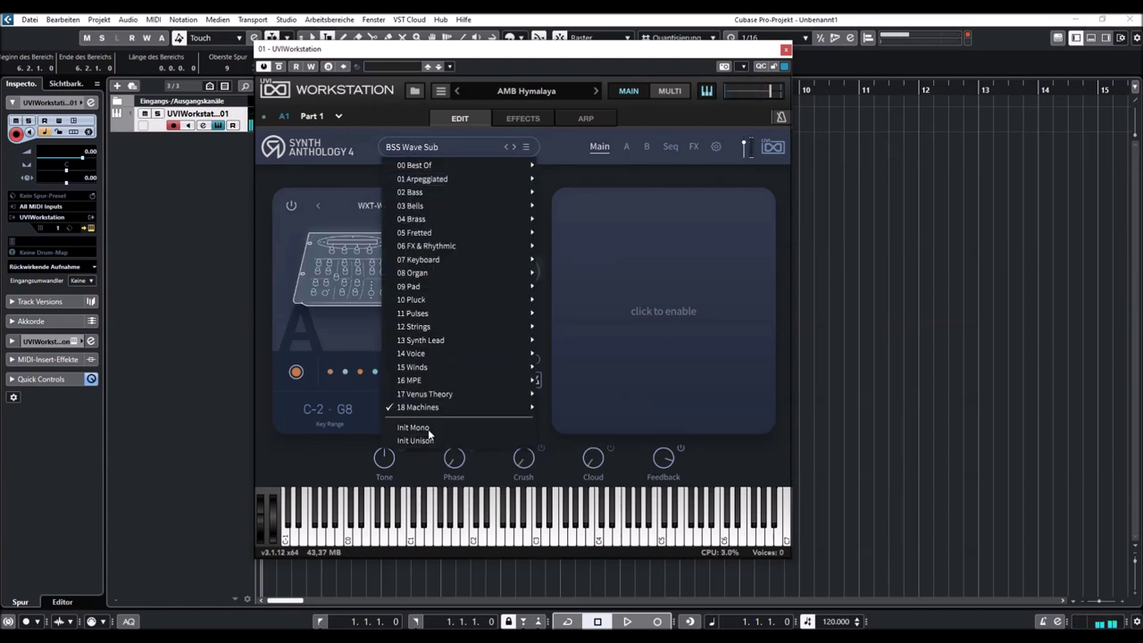
pyautogui.moveTo(512, 406)
pyautogui.moveTo(594, 22)
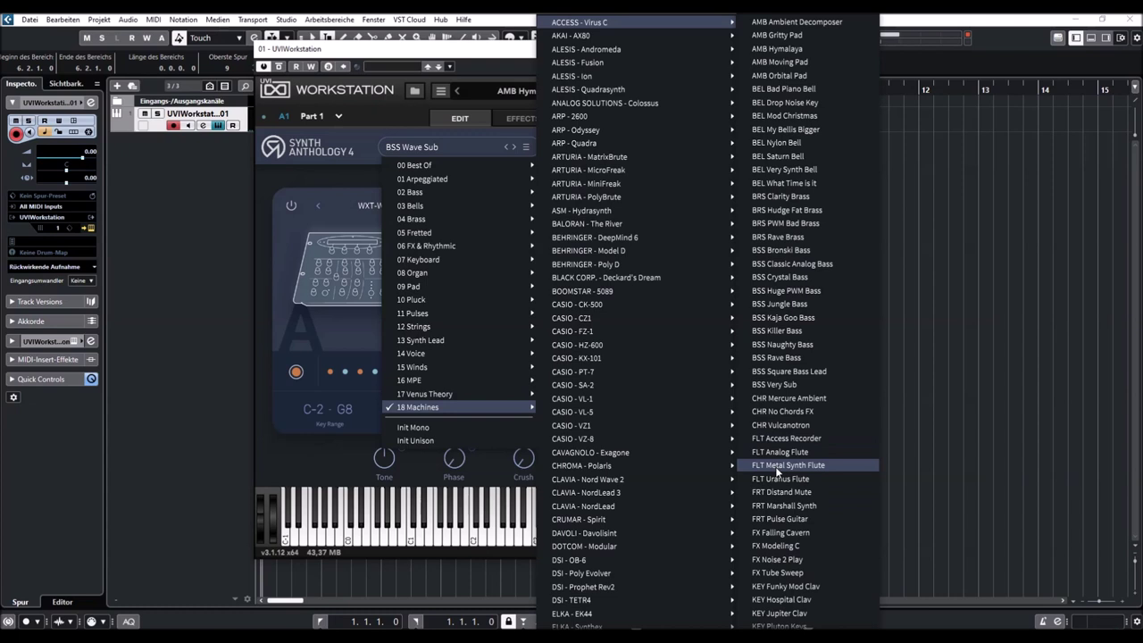
pyautogui.click(775, 516)
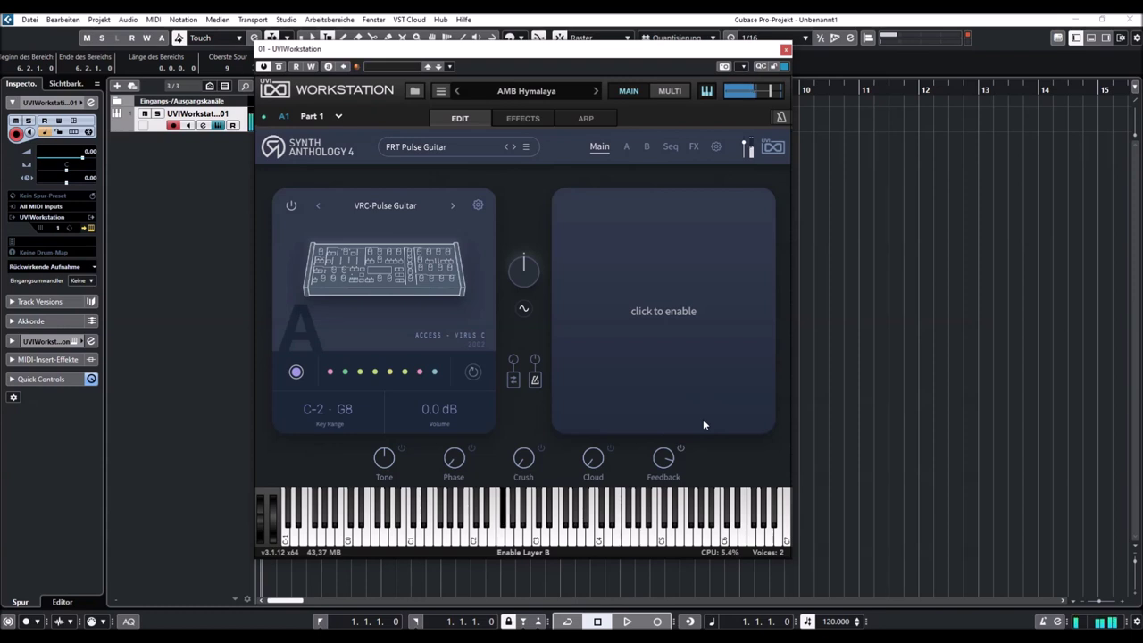
# Audition the following effect presets FX Falling Cavern, FX Modeling C and FX Noise 2 Play.
pyautogui.click(514, 147)
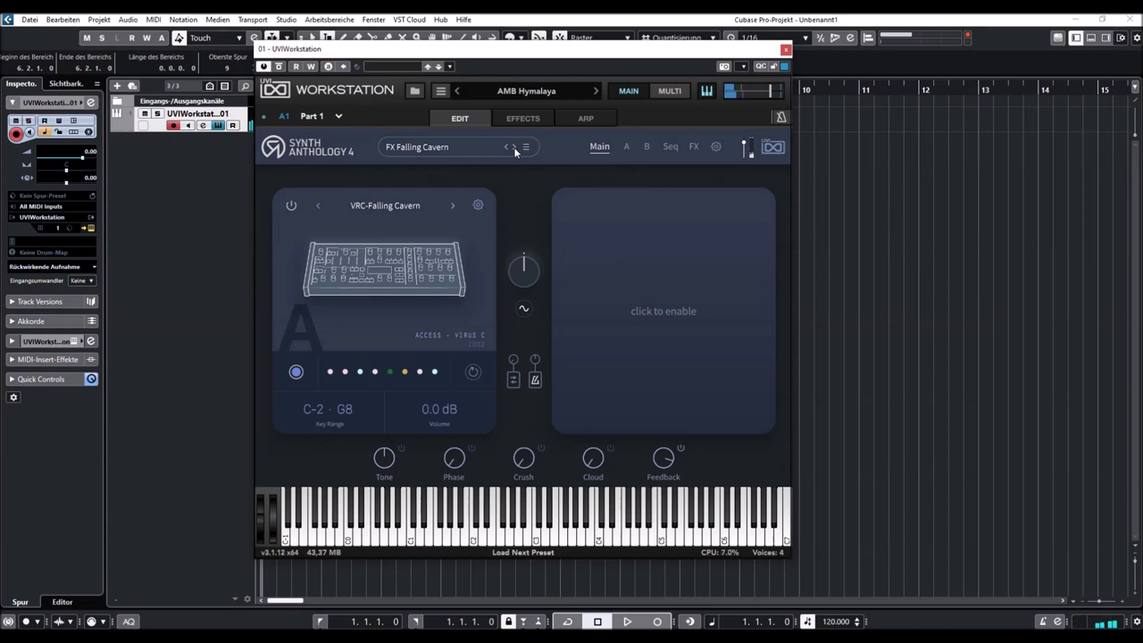
pyautogui.click(515, 148)
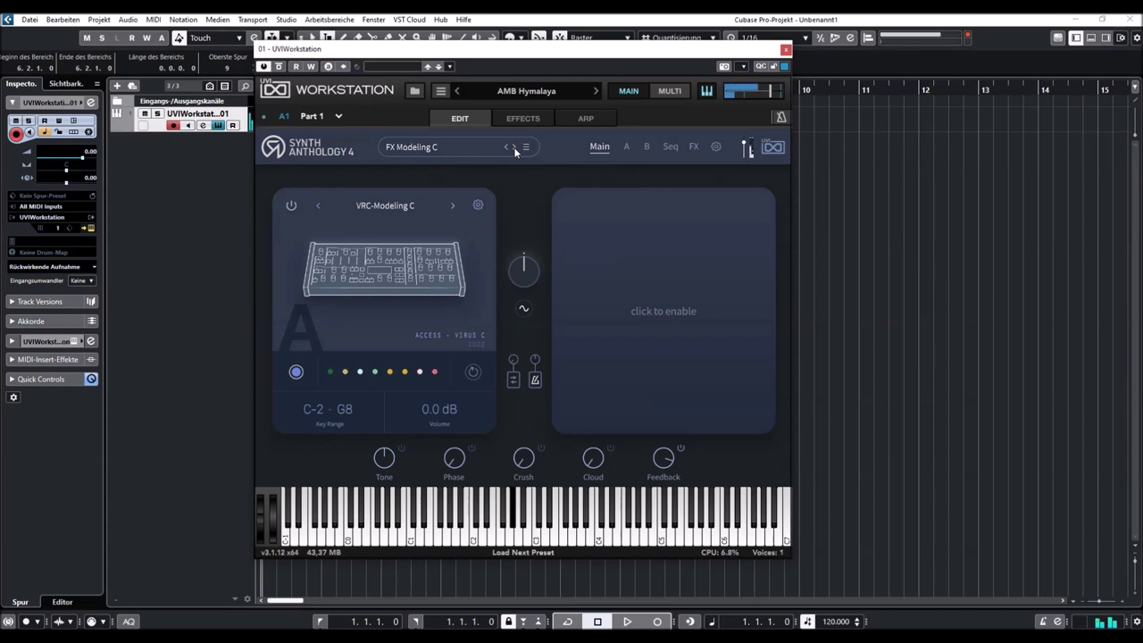
pyautogui.click(513, 148)
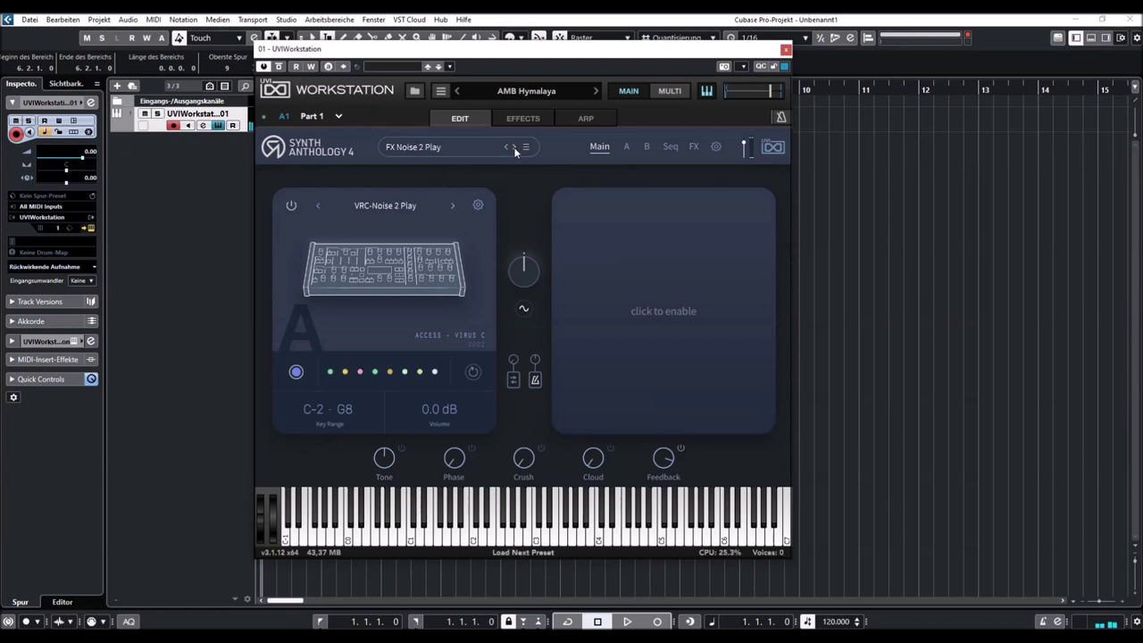
# Load the KEY Hospital Clav preset from the ACCESS - Virus C machine presets.
pyautogui.click(428, 147)
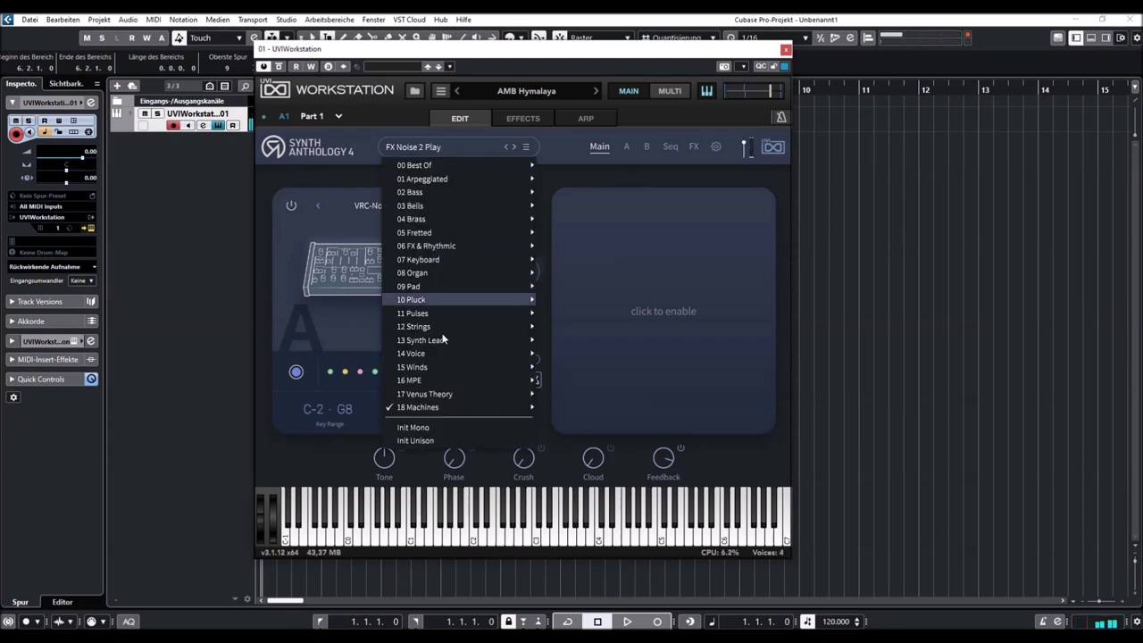
pyautogui.moveTo(447, 407)
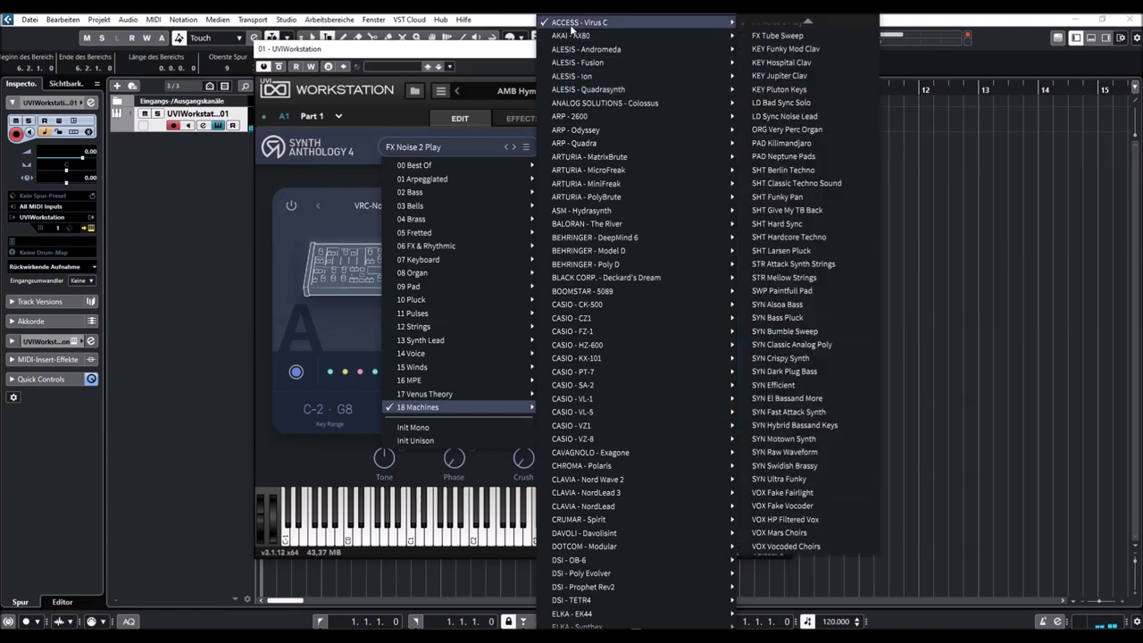
pyautogui.scroll(3, 776, 40)
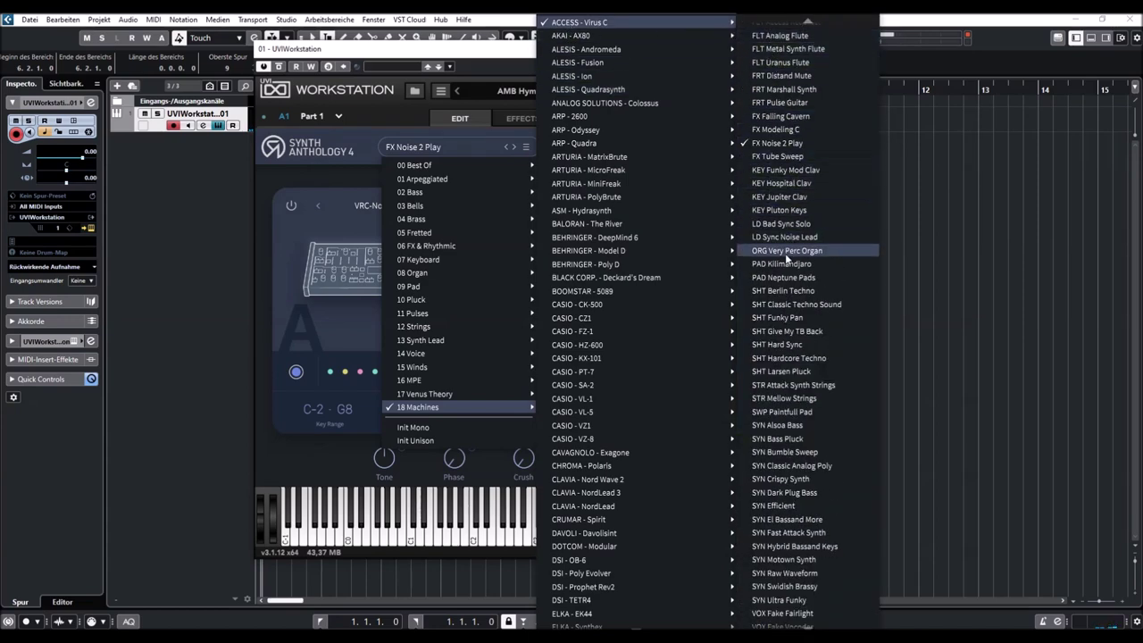
pyautogui.scroll(-3, 776, 614)
pyautogui.scroll(6, 790, 235)
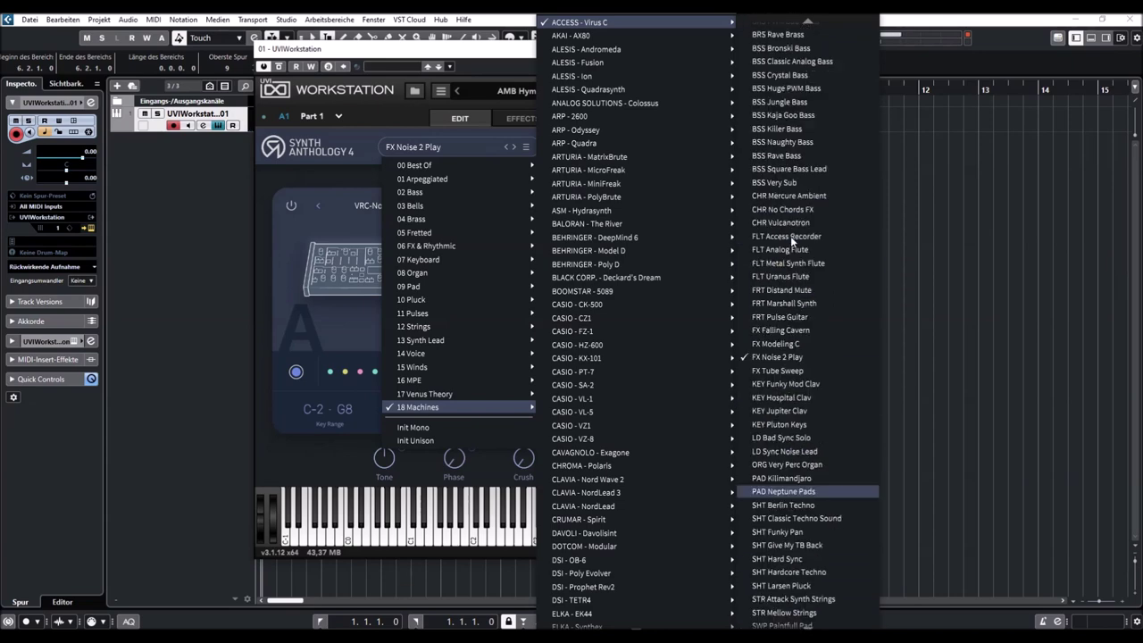
pyautogui.click(774, 398)
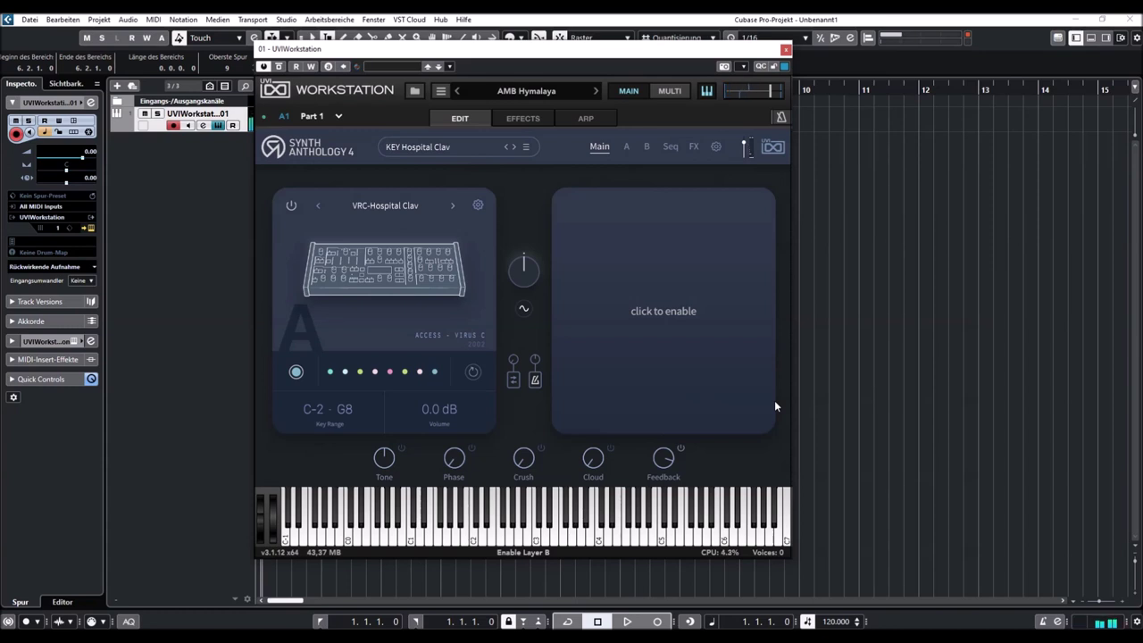
# Advance layer A through the sounds VRC-Jupiter Clav, VRC-Pluton Keys and VTI-Tiracoustic Piano 1.
pyautogui.click(452, 207)
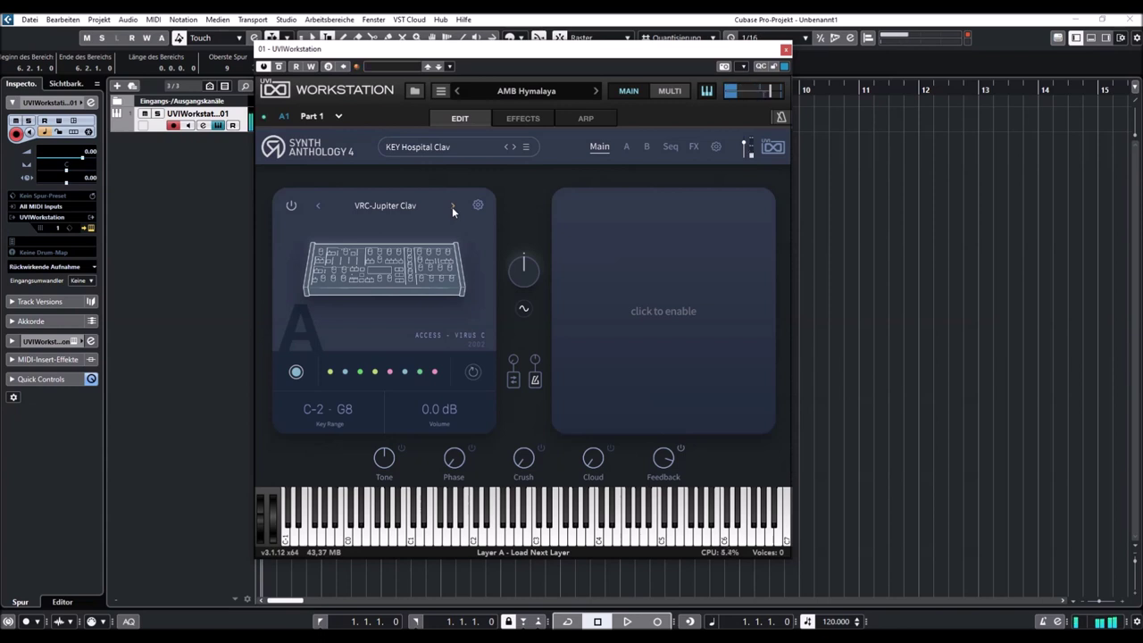
pyautogui.click(452, 206)
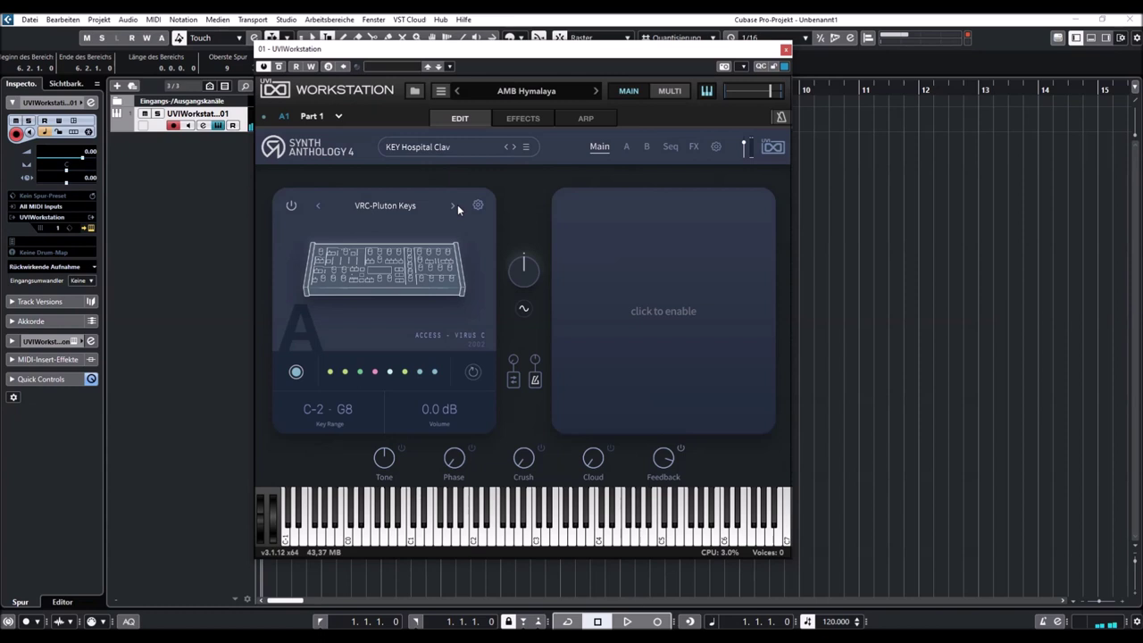
pyautogui.click(453, 206)
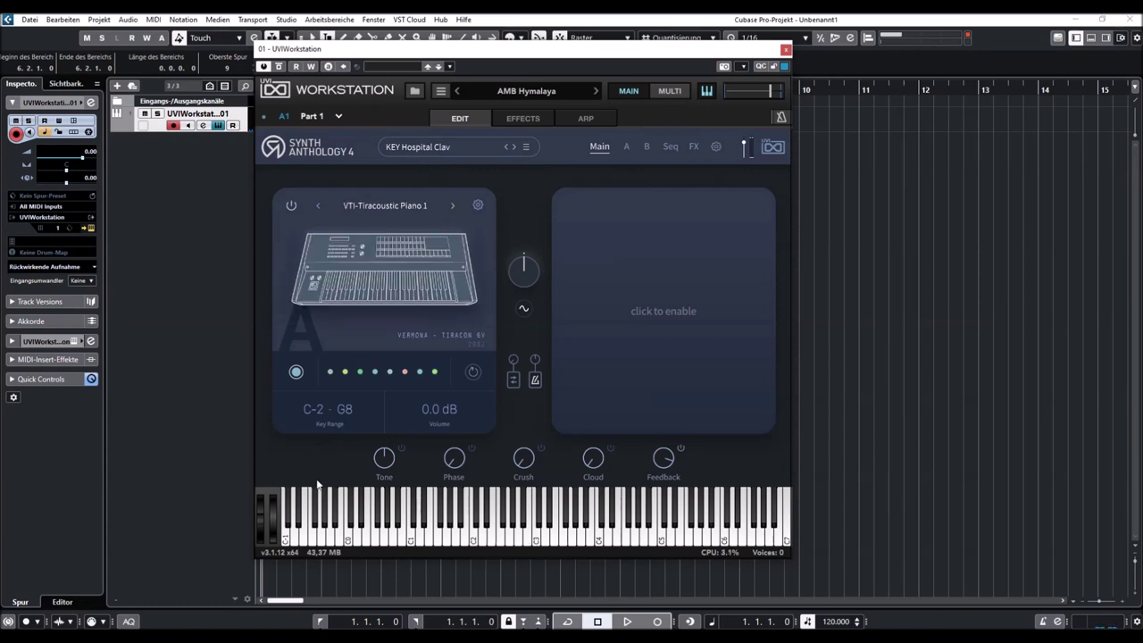
# Load the Virus C preset LD Bad Sync Solo, then audition the following lead preset LD Sync Noise Lead.
pyautogui.click(430, 150)
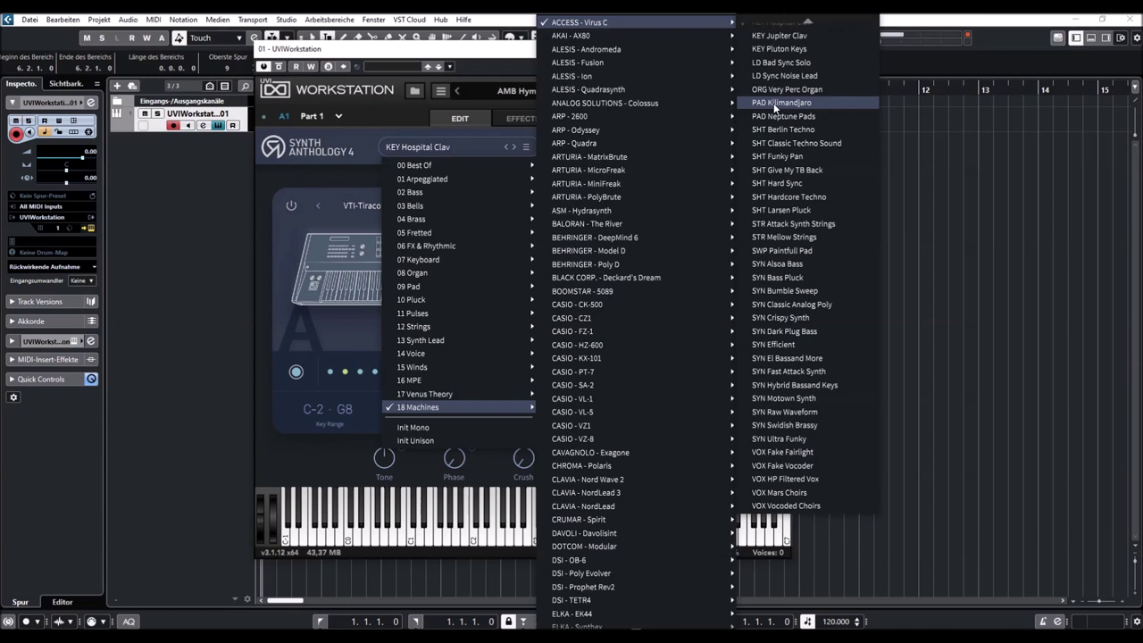
pyautogui.click(773, 62)
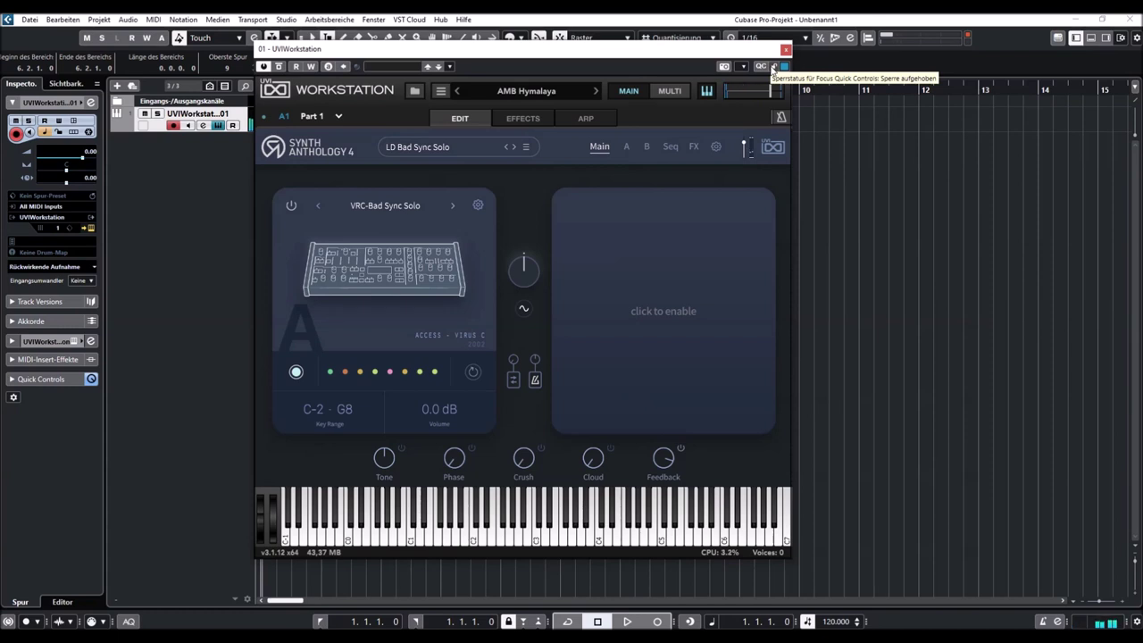
pyautogui.click(513, 148)
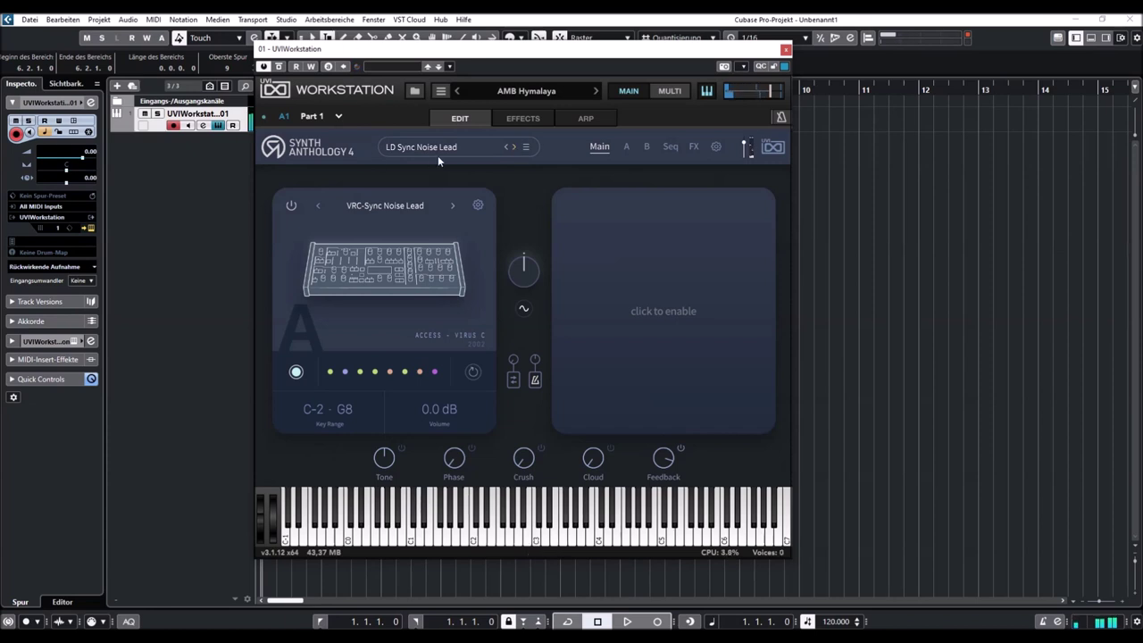
# Audition the following organ and pad presets ORG Very Perc Organ, PAD Kilimandjaro and PAD Neptune Pads.
pyautogui.click(512, 148)
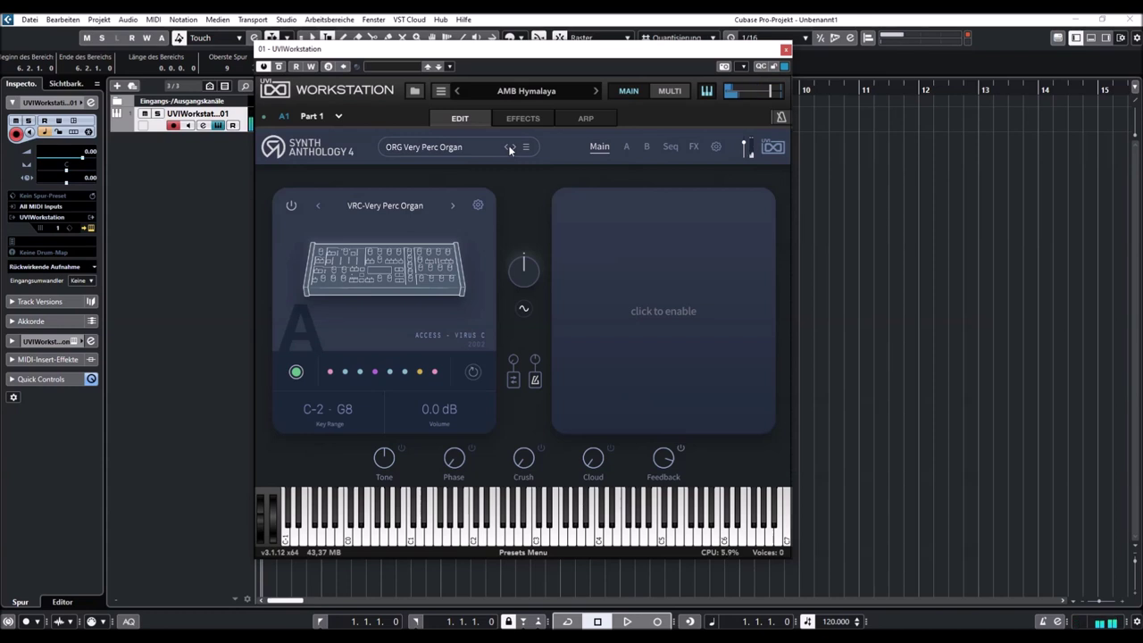
pyautogui.click(513, 148)
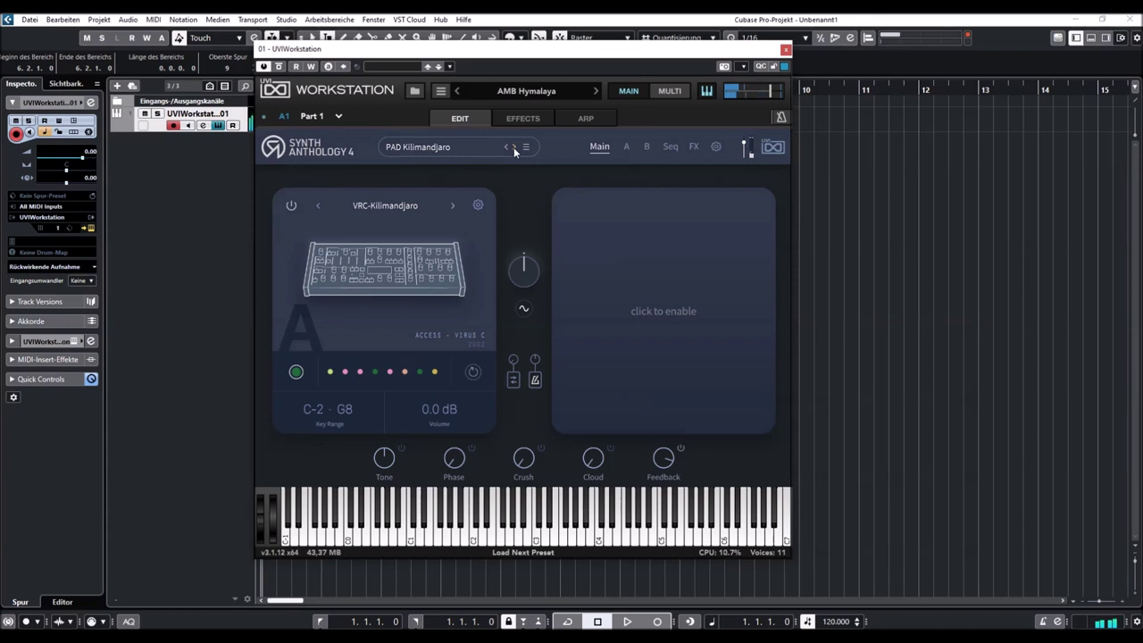
pyautogui.click(513, 148)
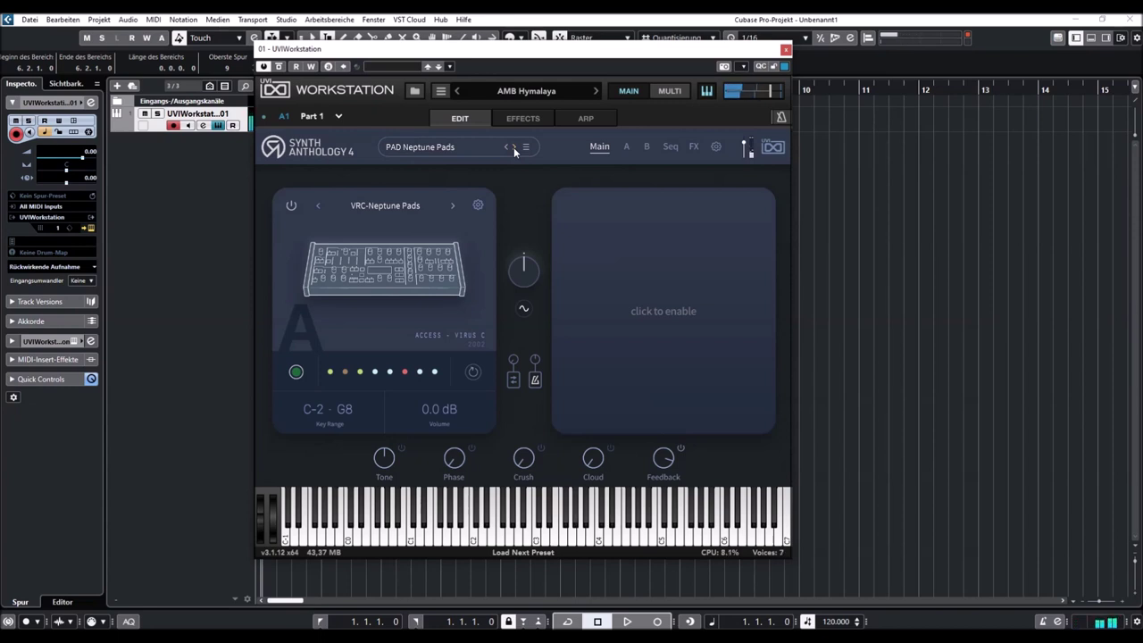
# Audition the successive SHT presets Berlin Techno, Classic Techno Sound, Funky Pan and Give My TB Back.
pyautogui.click(513, 148)
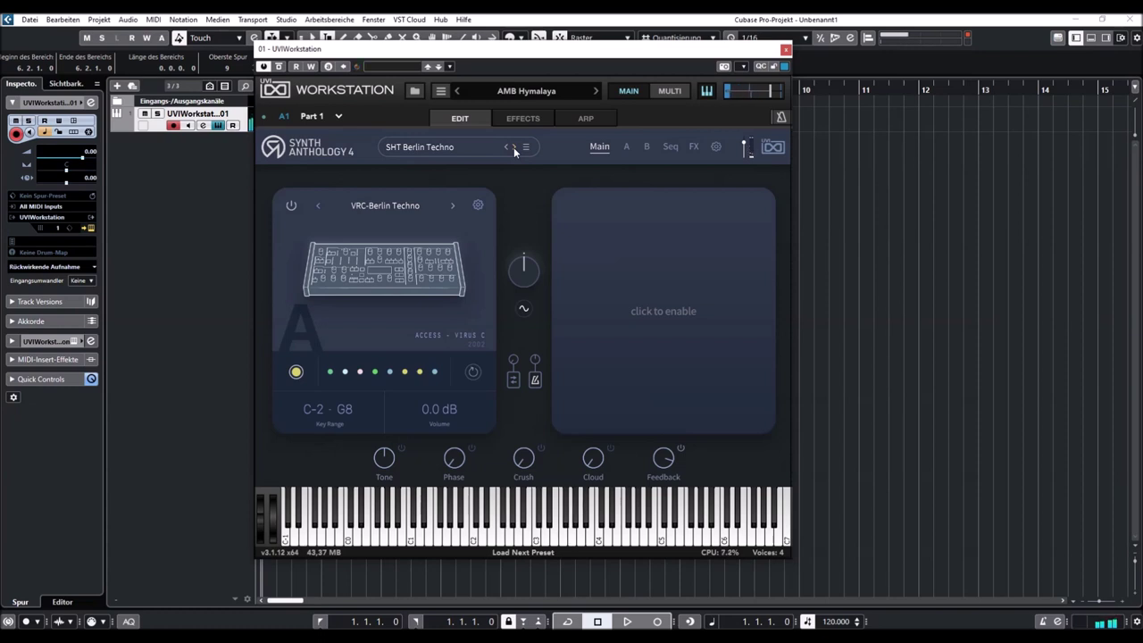
pyautogui.click(512, 149)
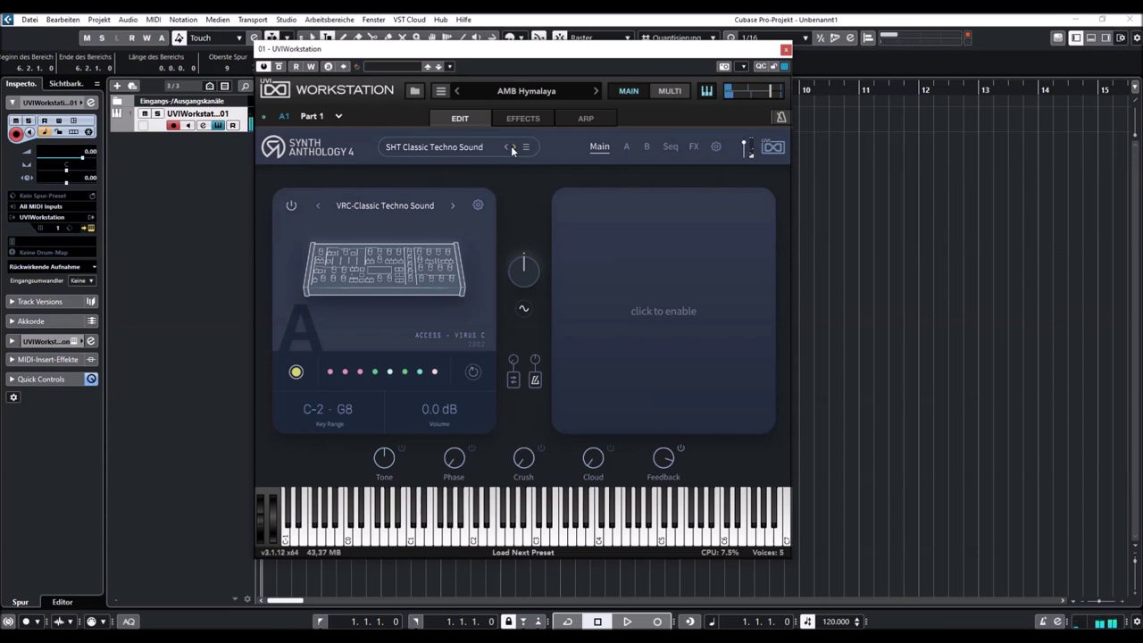
pyautogui.click(513, 149)
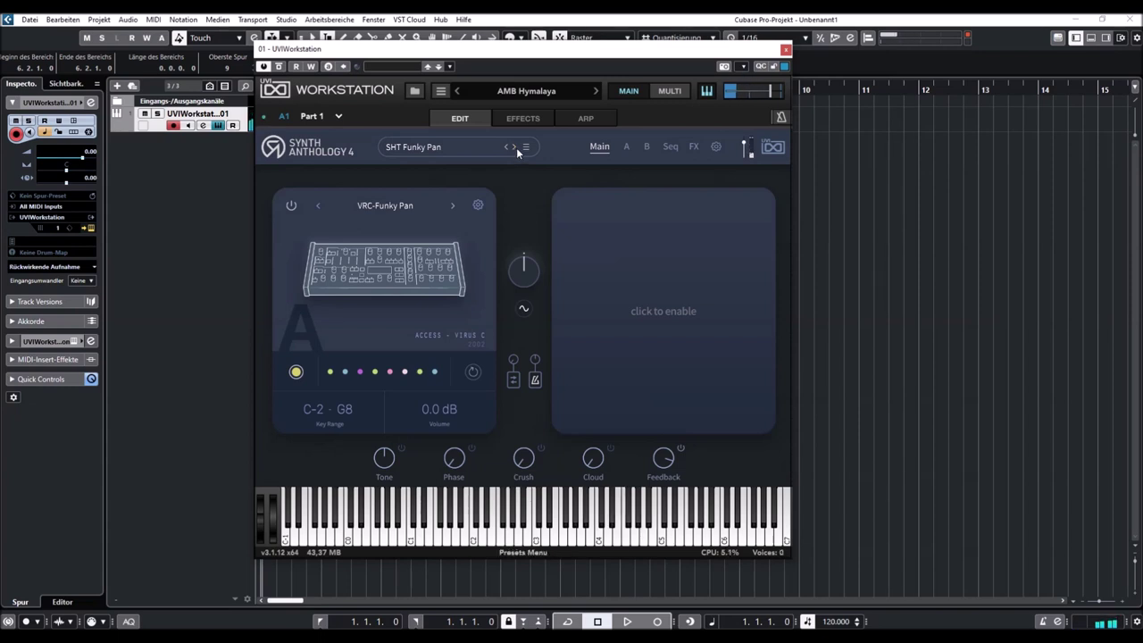
pyautogui.click(515, 148)
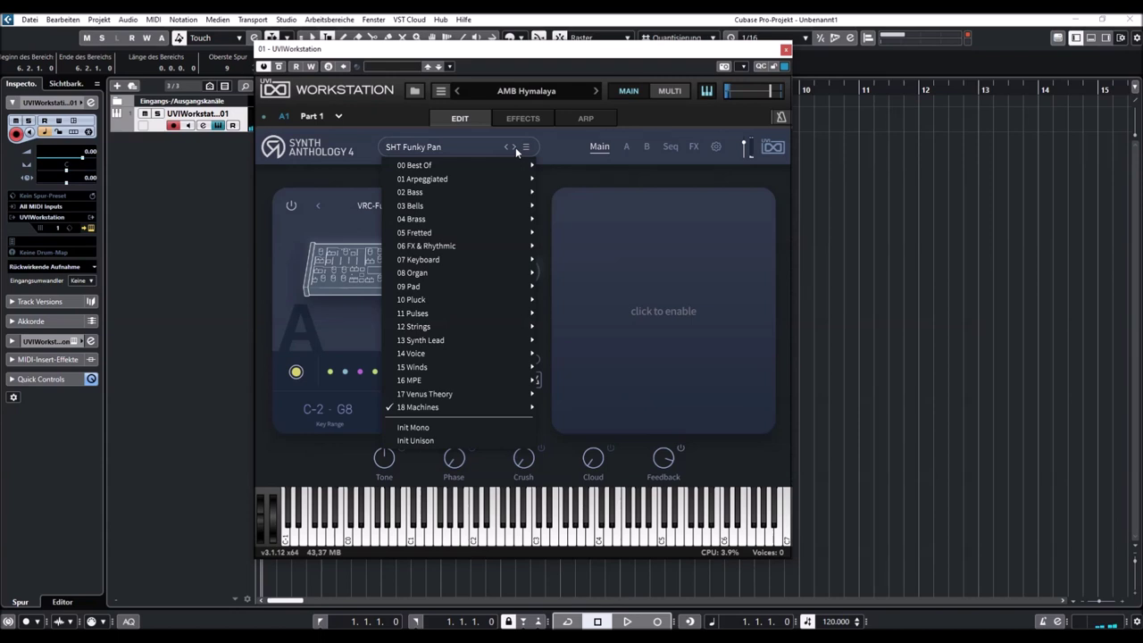
pyautogui.click(516, 147)
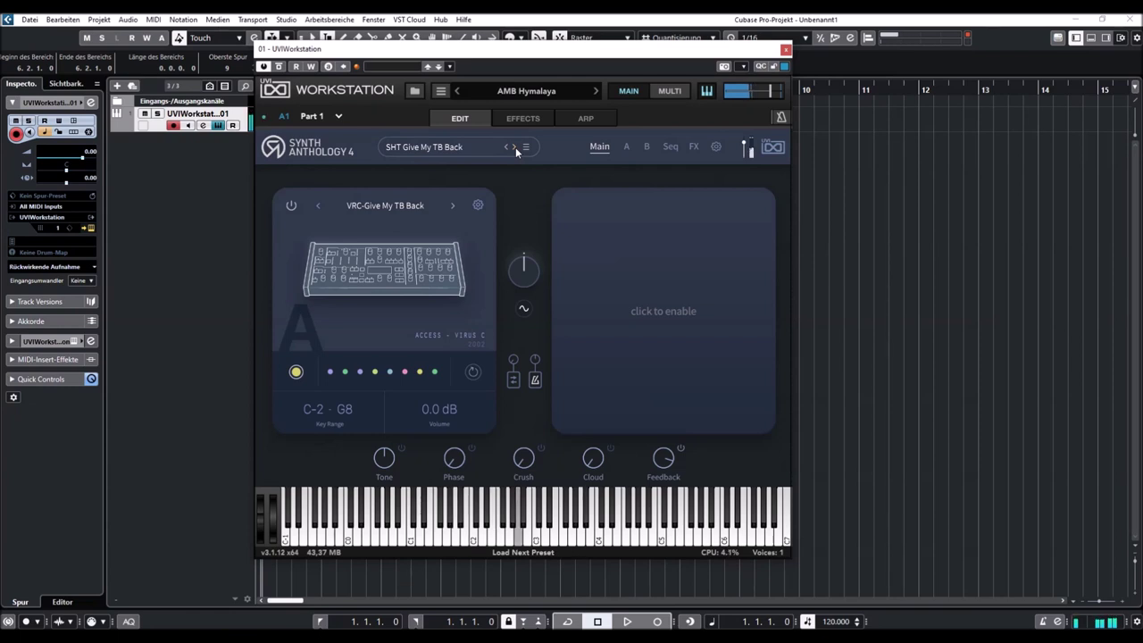
# Load the Virus C preset SYN Classic Analog Poly, then advance through SYN Crispy Synth to SYN CZ Like PPG.
pyautogui.click(427, 149)
pyautogui.moveTo(500, 407)
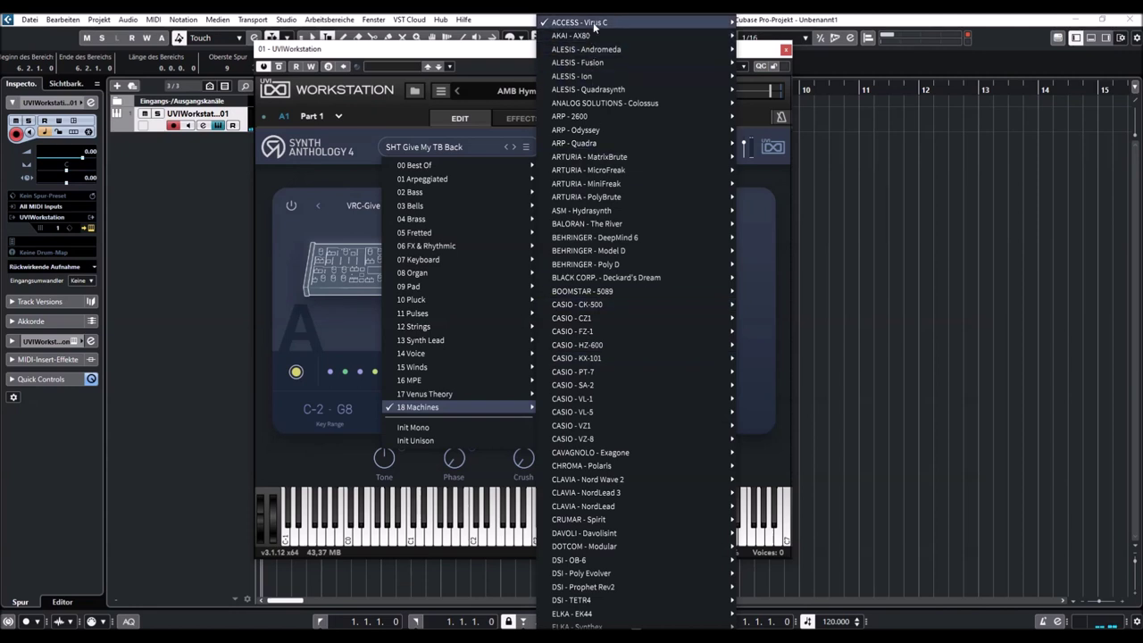
pyautogui.moveTo(595, 25)
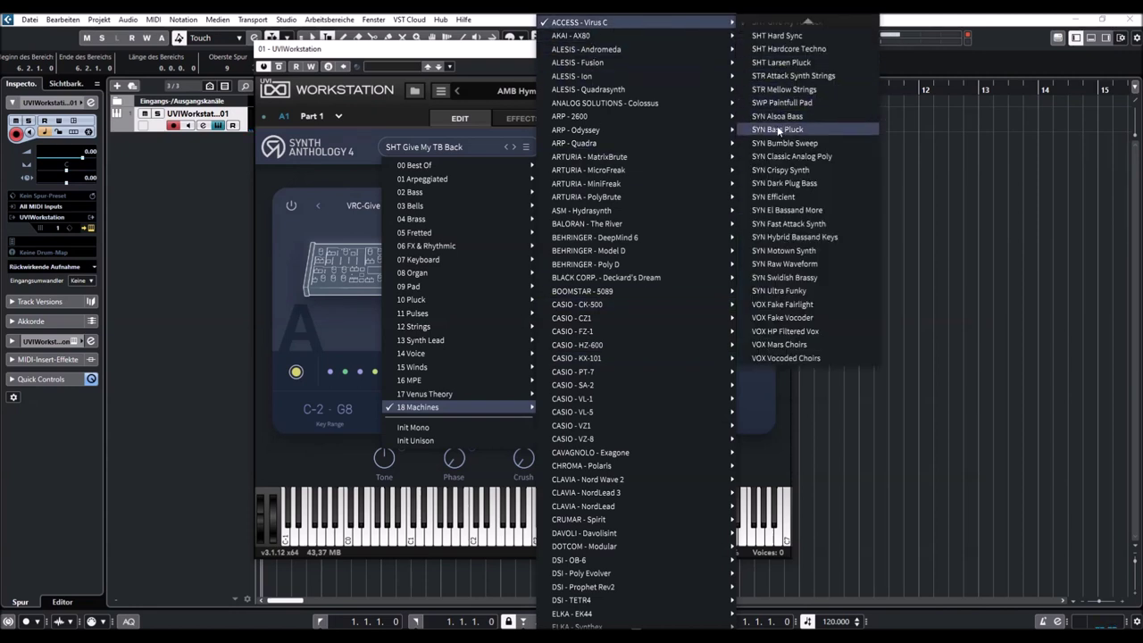
pyautogui.click(770, 156)
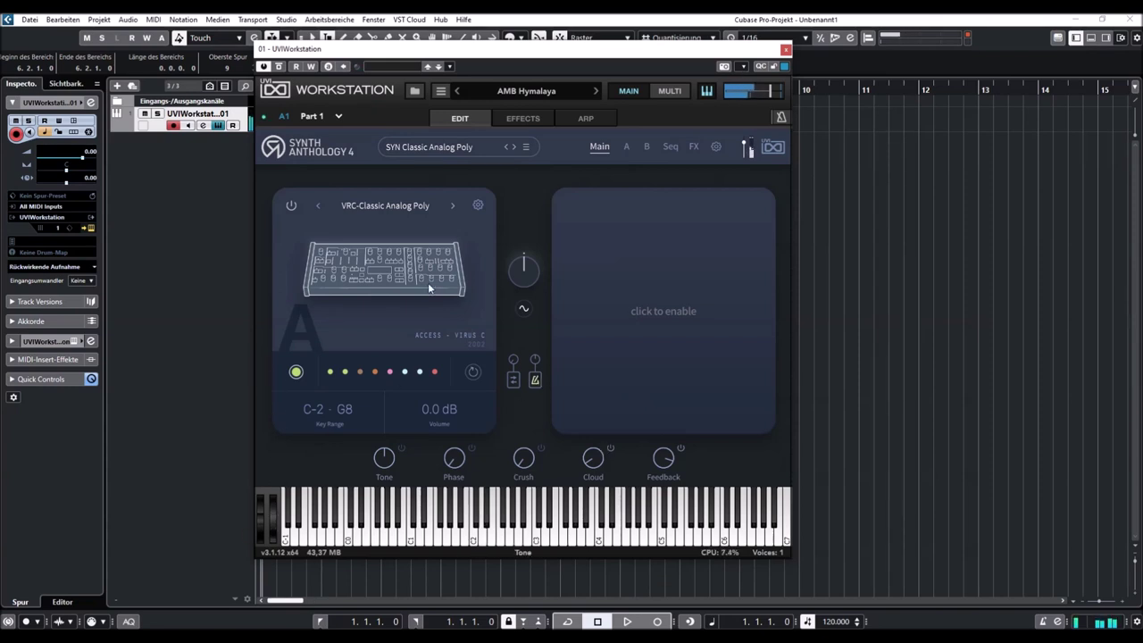
pyautogui.click(512, 147)
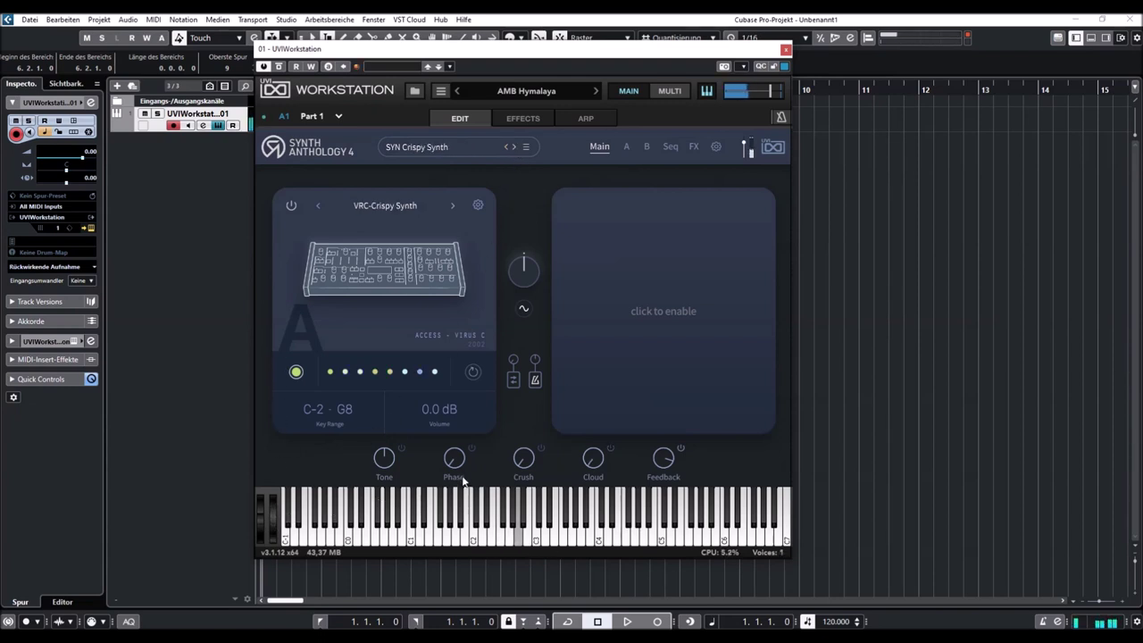
pyautogui.click(514, 147)
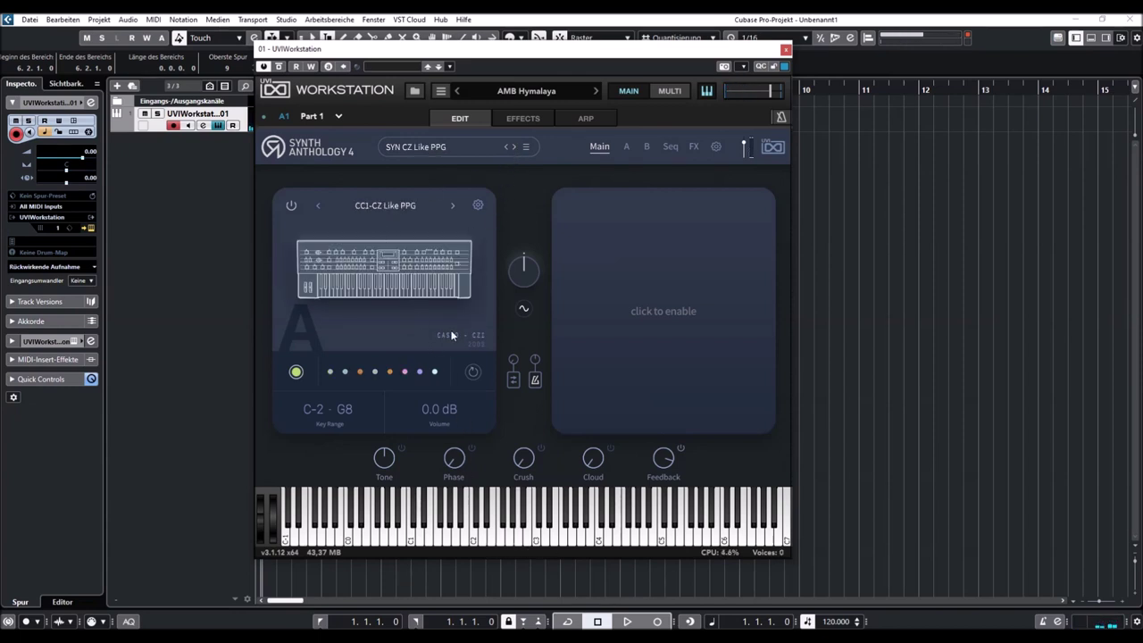
# Load the VOX Fake Fairlight preset from the ACCESS - Virus C machine presets.
pyautogui.click(417, 144)
pyautogui.moveTo(437, 407)
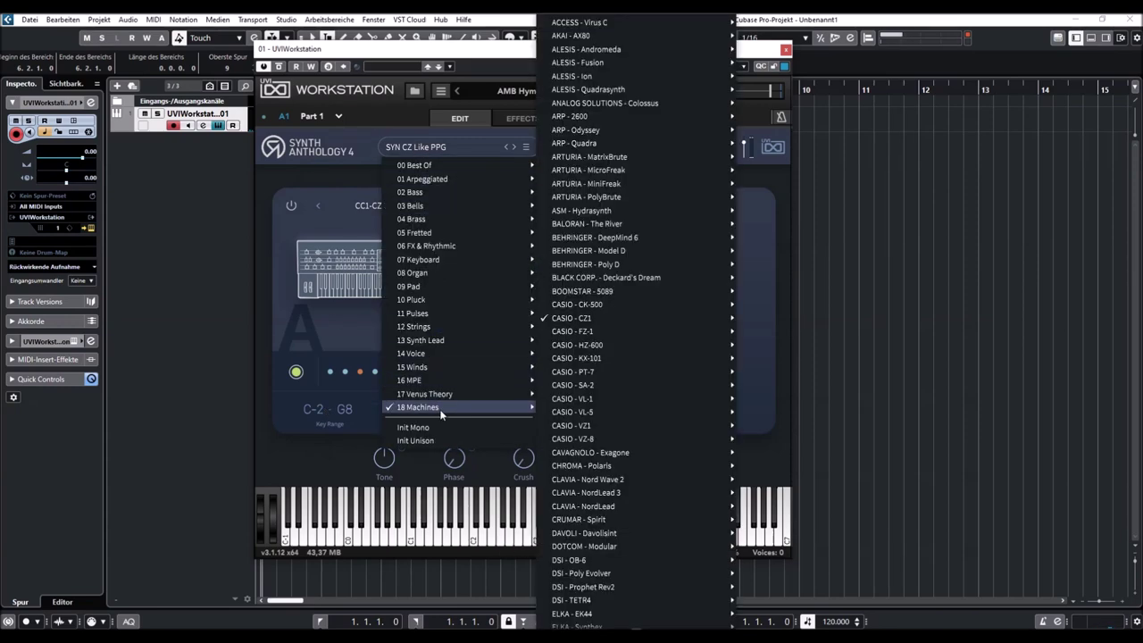
pyautogui.moveTo(596, 27)
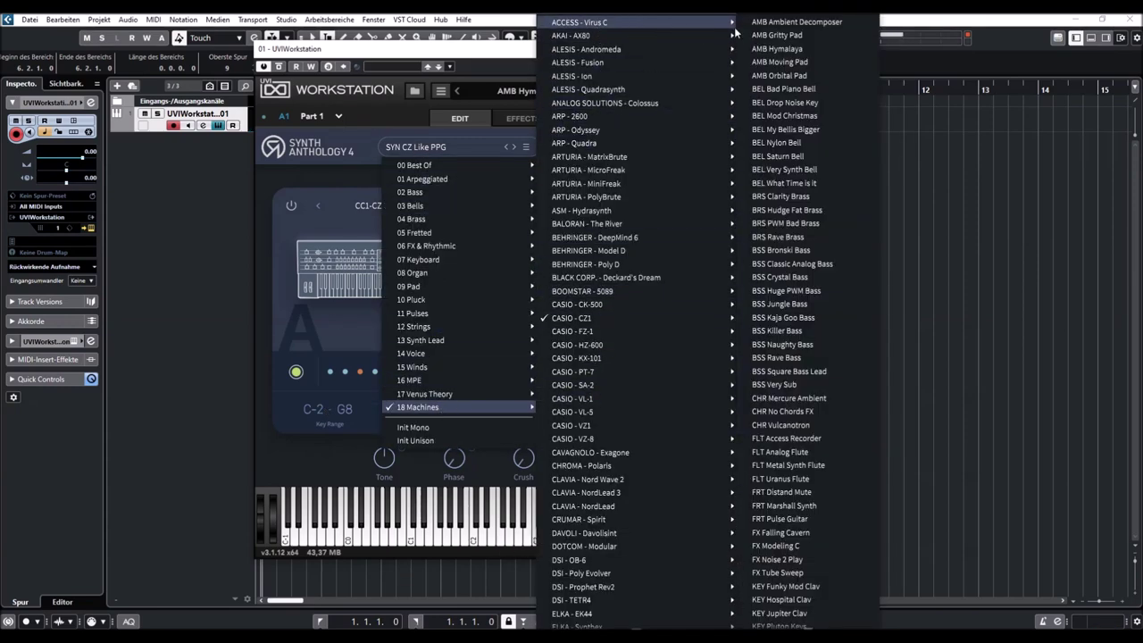
pyautogui.scroll(-10, 792, 468)
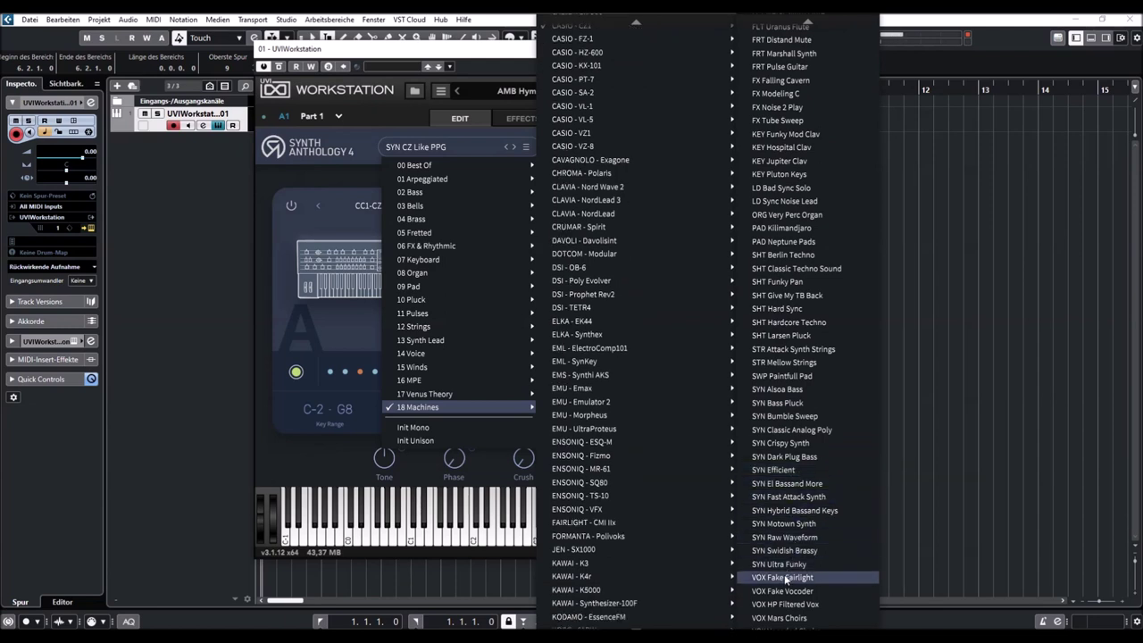
pyautogui.click(783, 577)
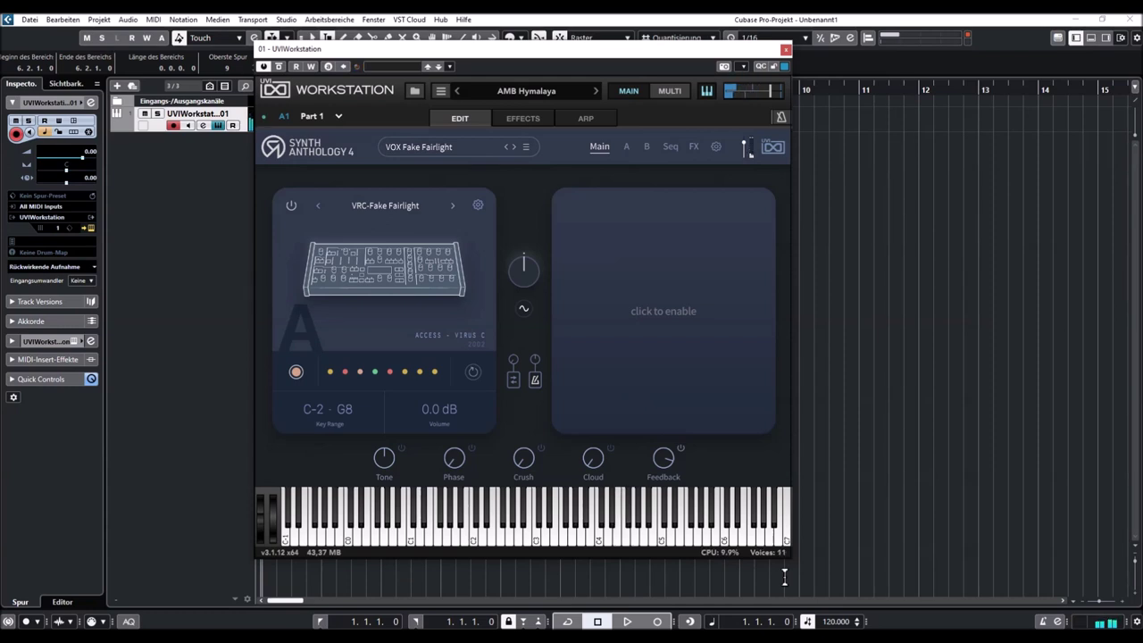
# Audition the following voice presets VOX Fake Vocoder, VOX HP Filtered Vox and VOX Mars Choirs.
pyautogui.click(513, 147)
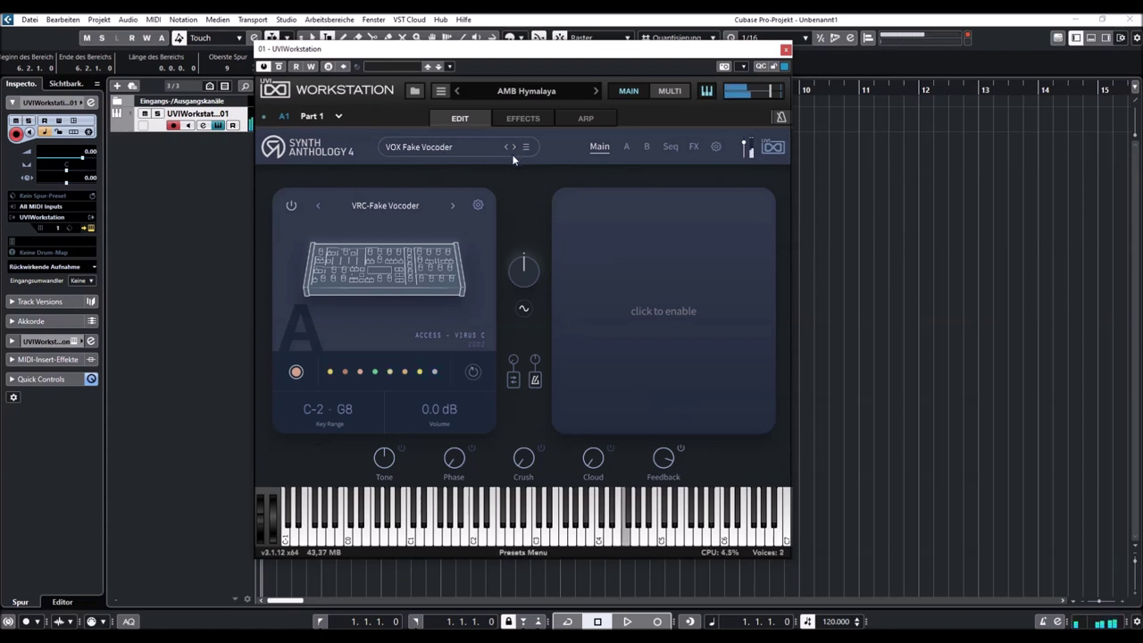
pyautogui.click(515, 147)
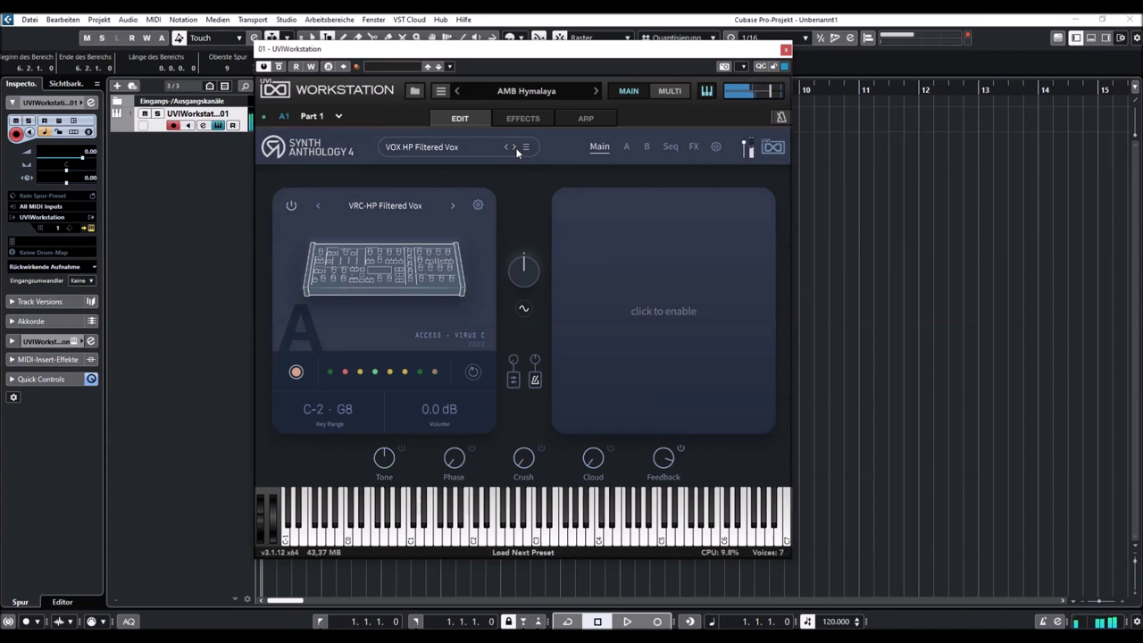
pyautogui.click(515, 148)
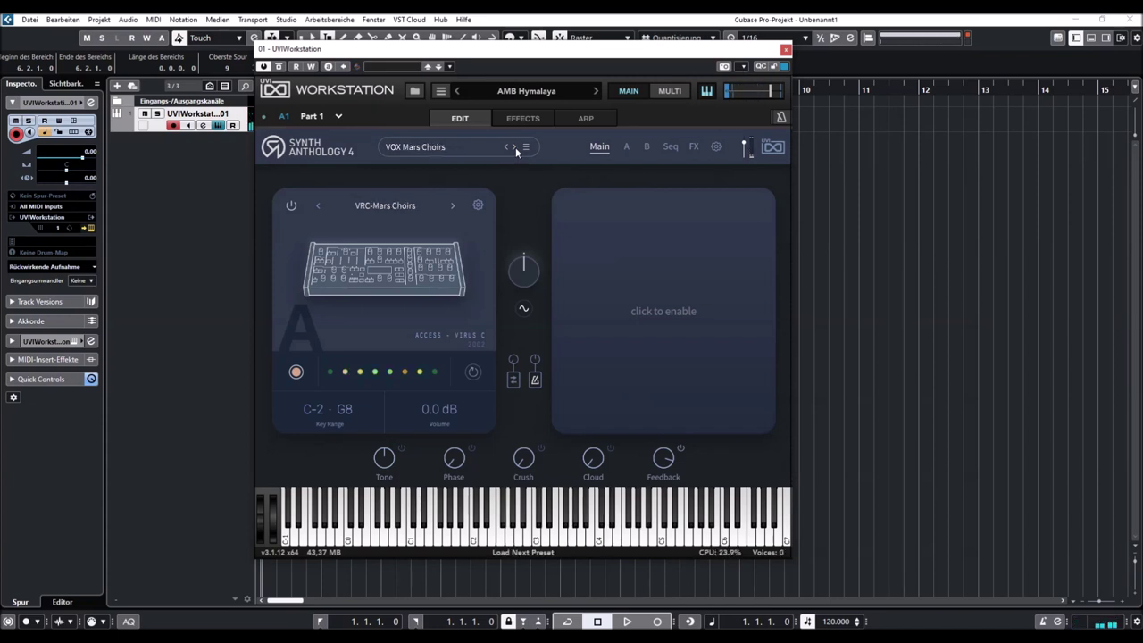